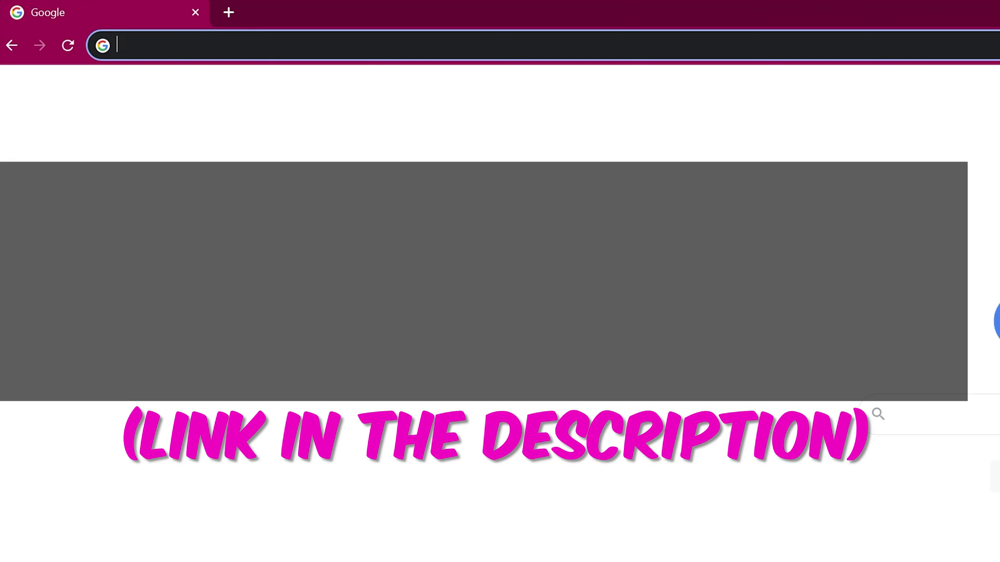
# - Open vidnoz.com and browse its homepage sections down to the footer
pyautogui.write('vidno')
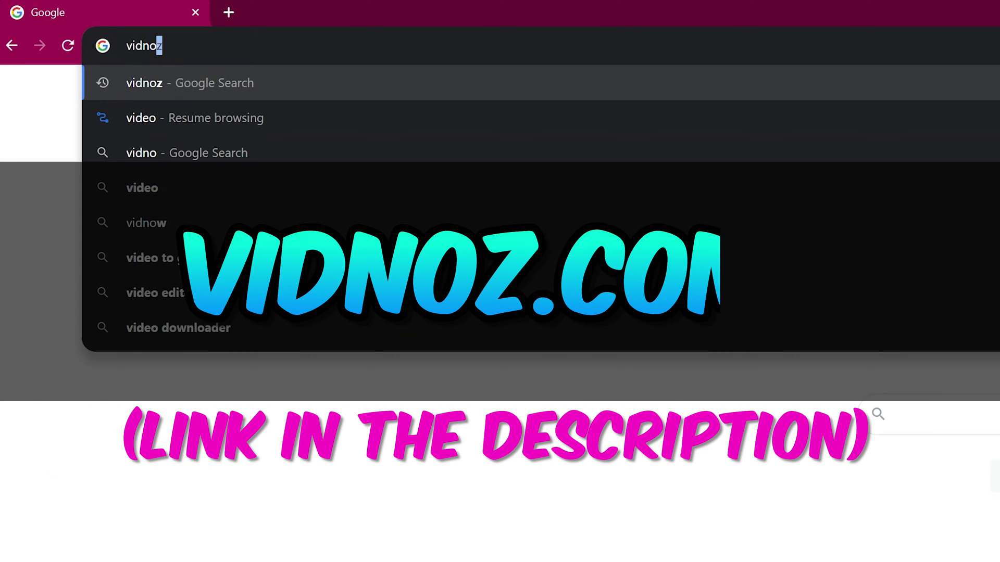
pyautogui.write('z')
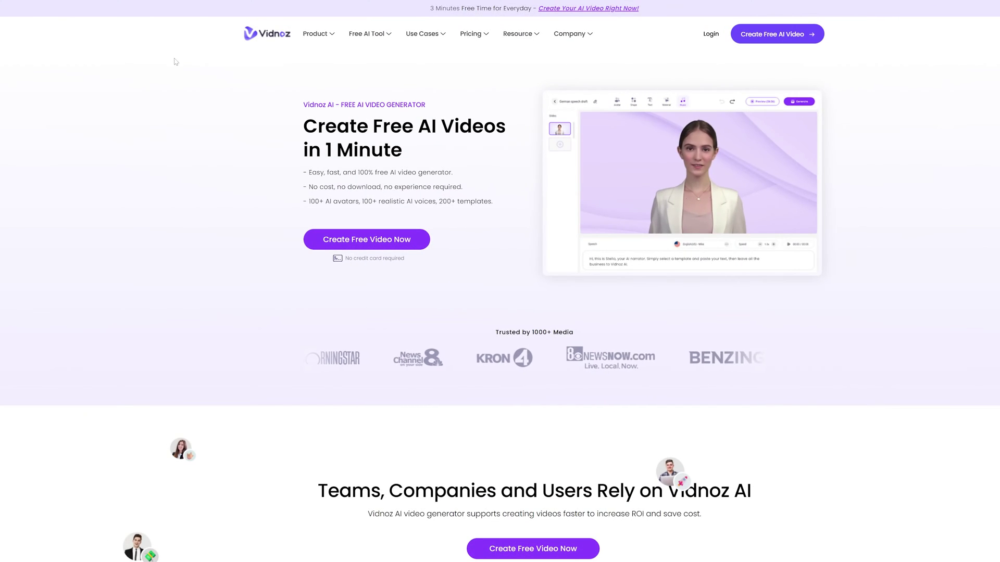
pyautogui.scroll(-7, 110, 96)
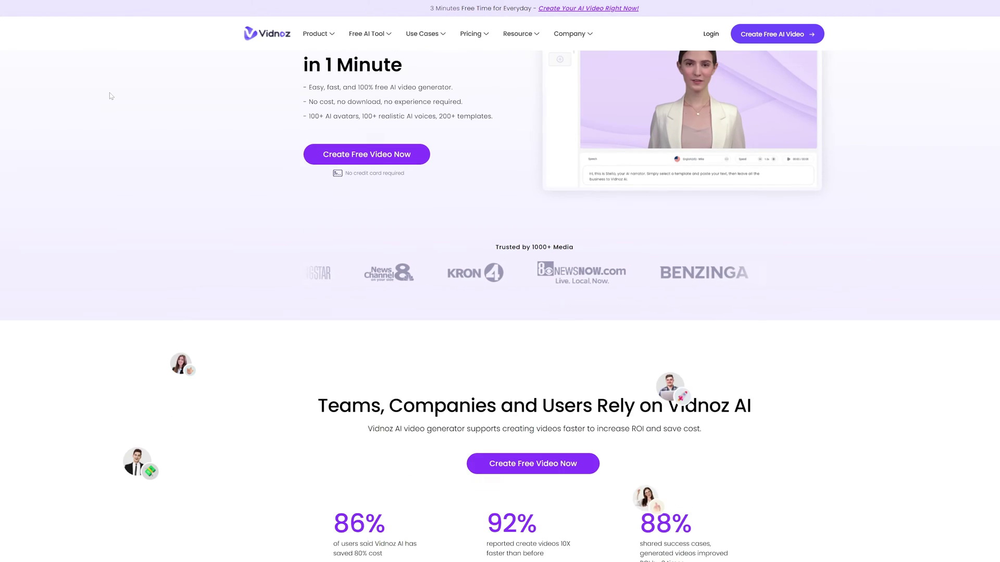
pyautogui.scroll(-6, 111, 96)
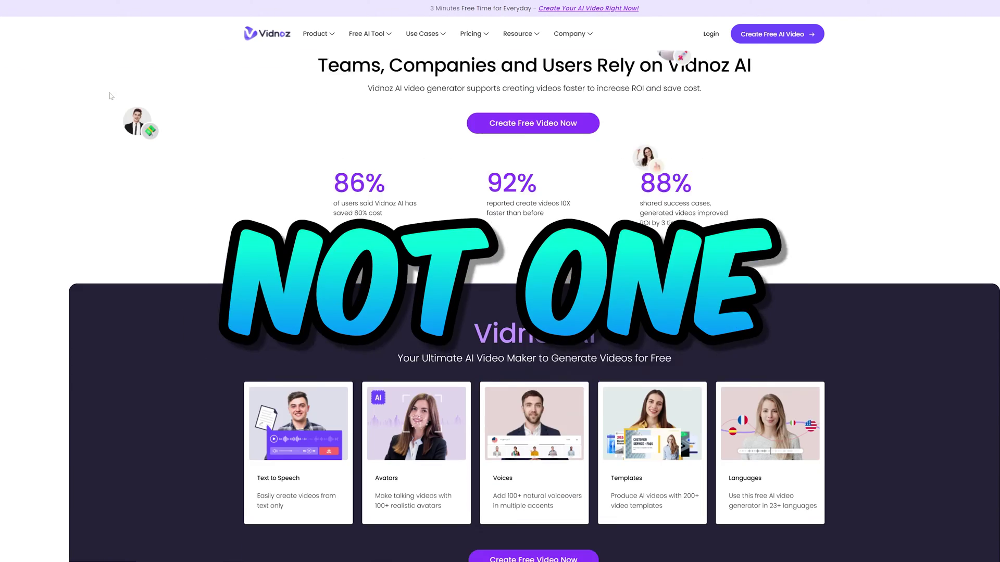
pyautogui.scroll(-6, 110, 96)
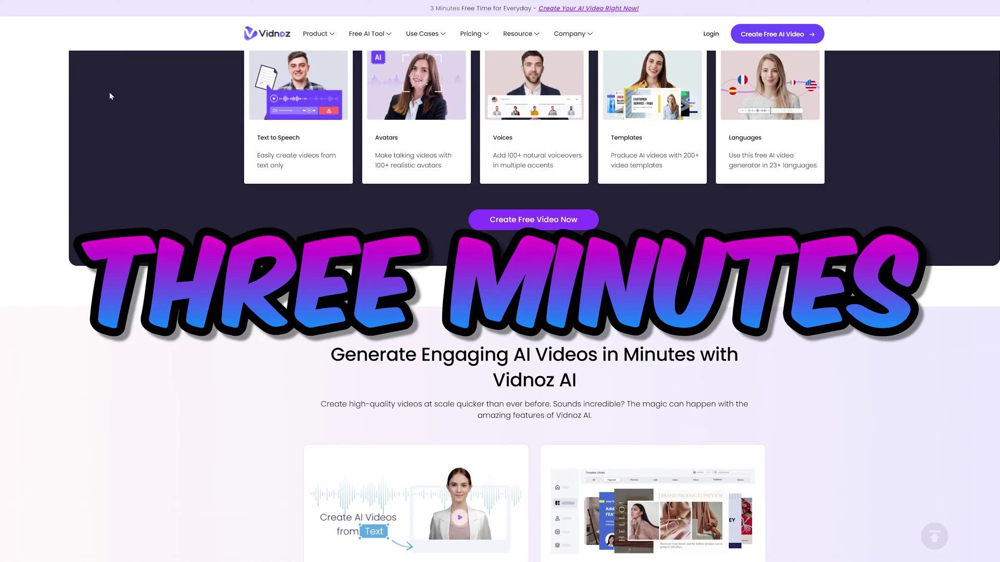
pyautogui.scroll(-8, 110, 95)
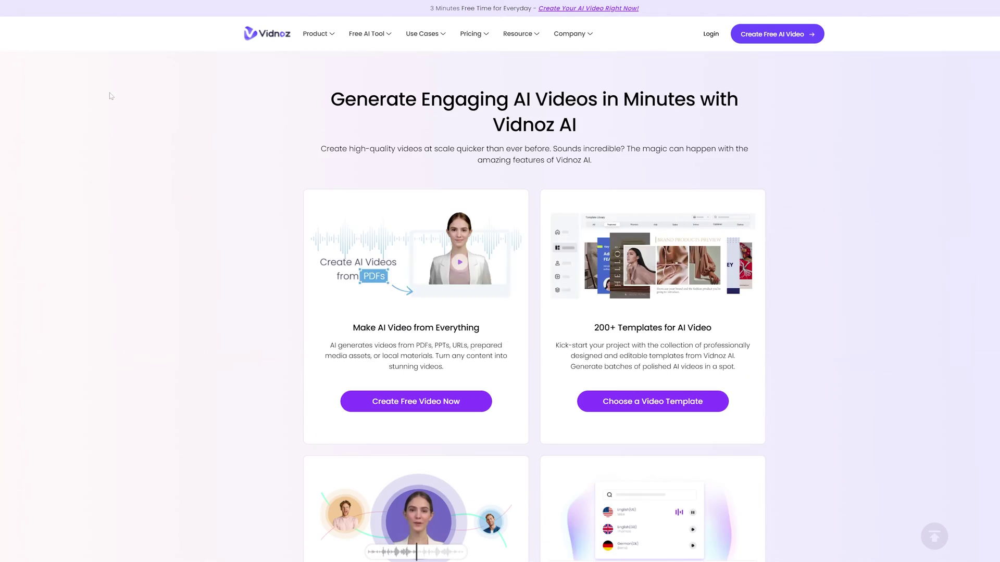
pyautogui.scroll(-9, 111, 95)
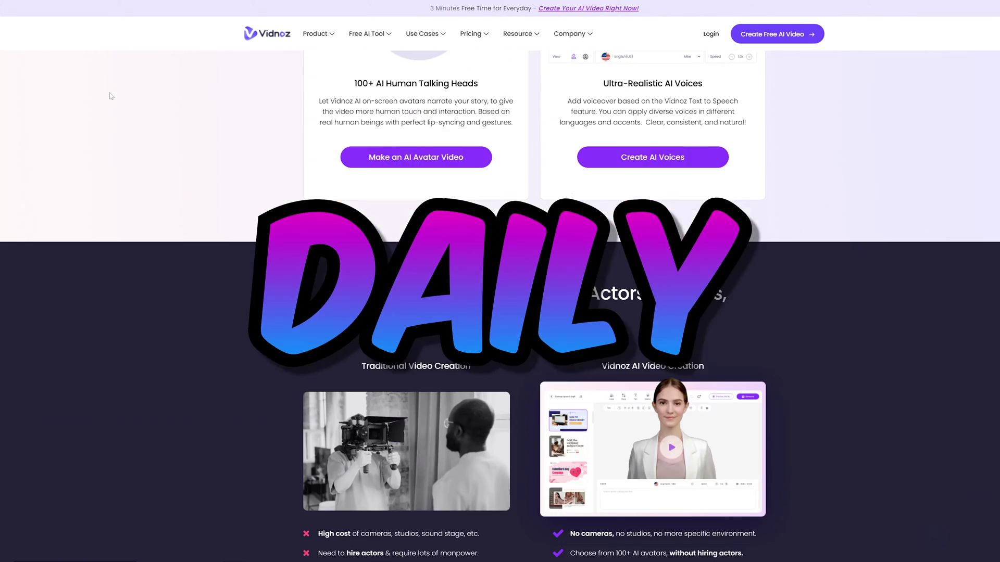
pyautogui.scroll(-6, 109, 96)
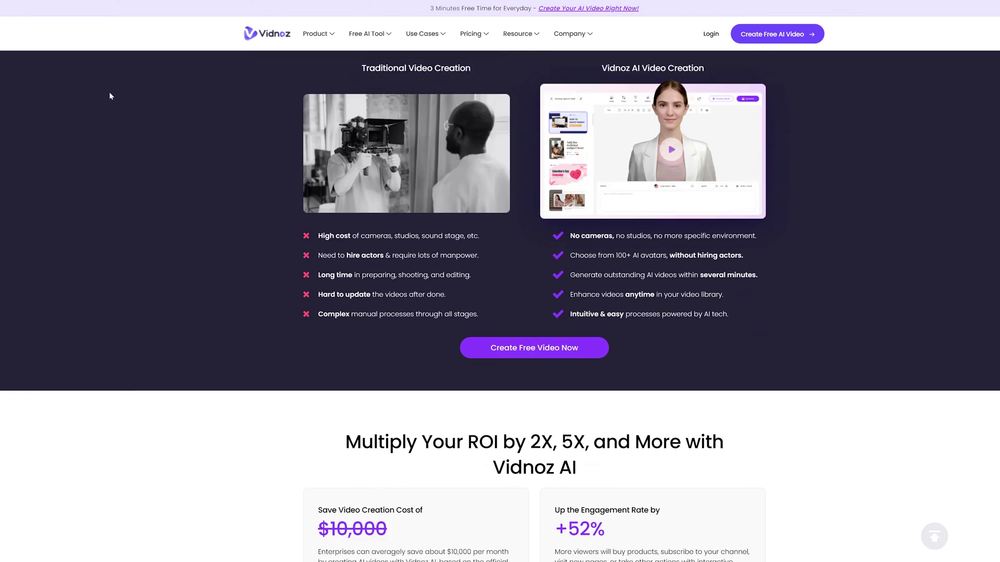
pyautogui.scroll(-6, 110, 96)
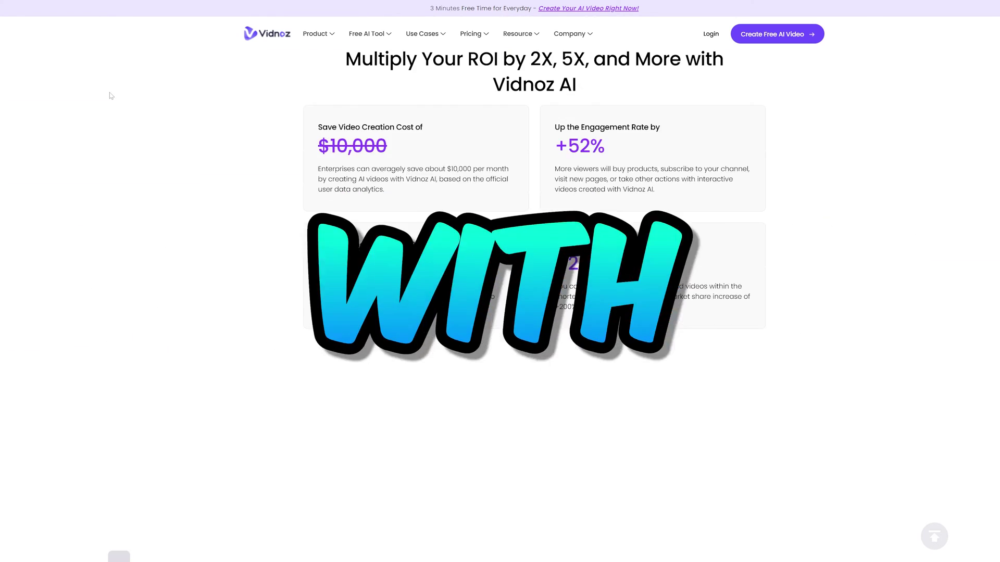
pyautogui.scroll(-2, 110, 96)
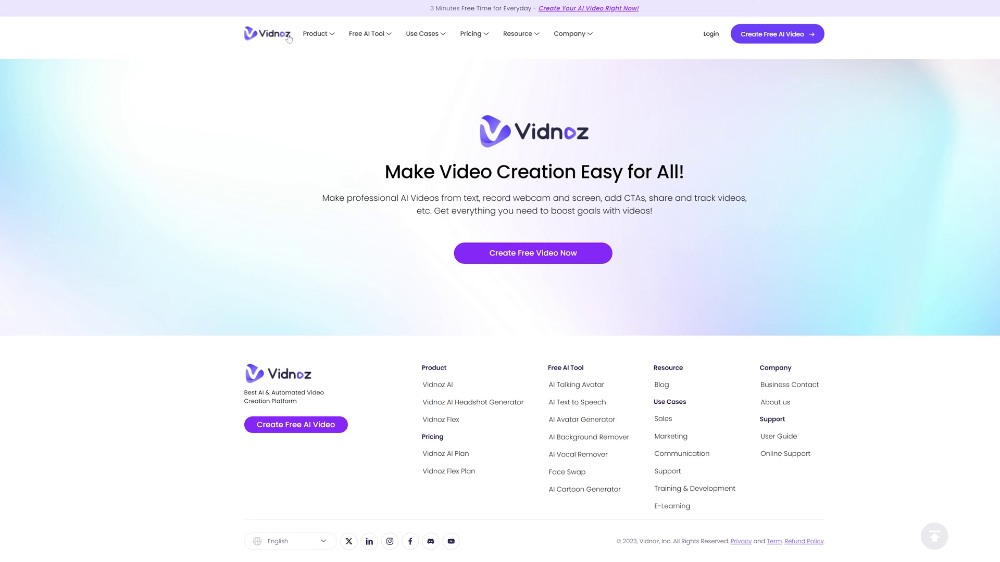
pyautogui.click(365, 34)
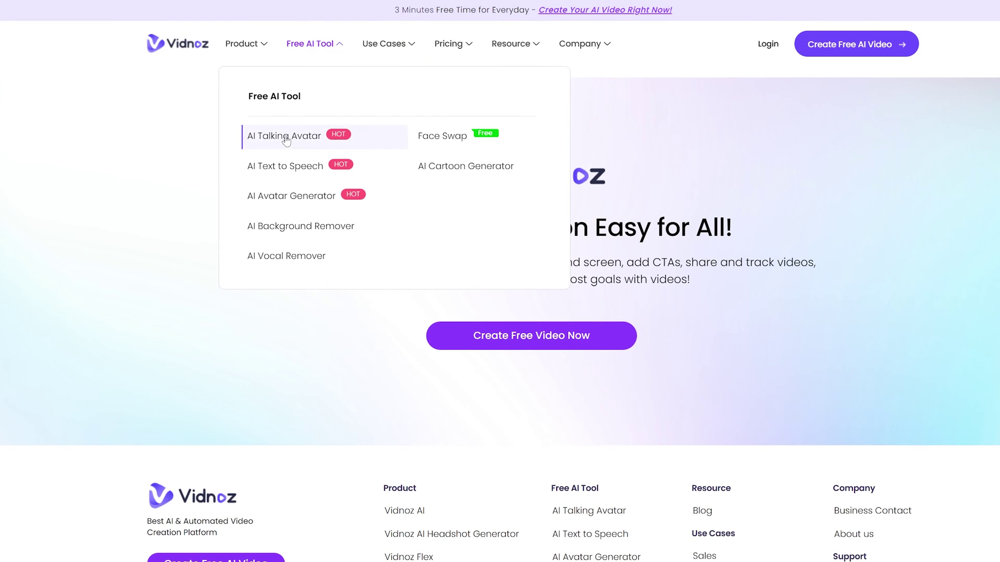
# - Visit a free AI tool page, then open the Video to Text tool from Resources
pyautogui.click(286, 141)
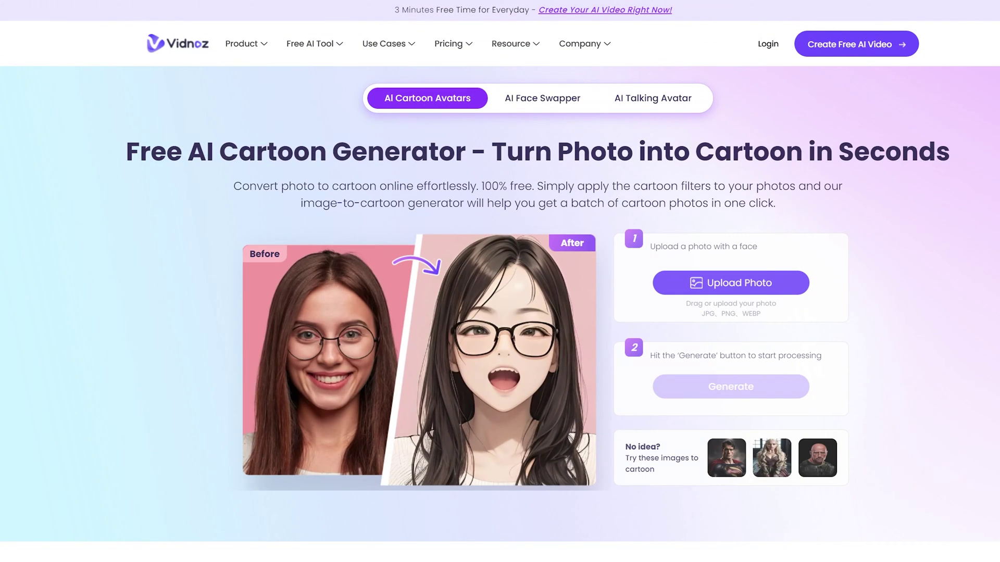
pyautogui.click(539, 47)
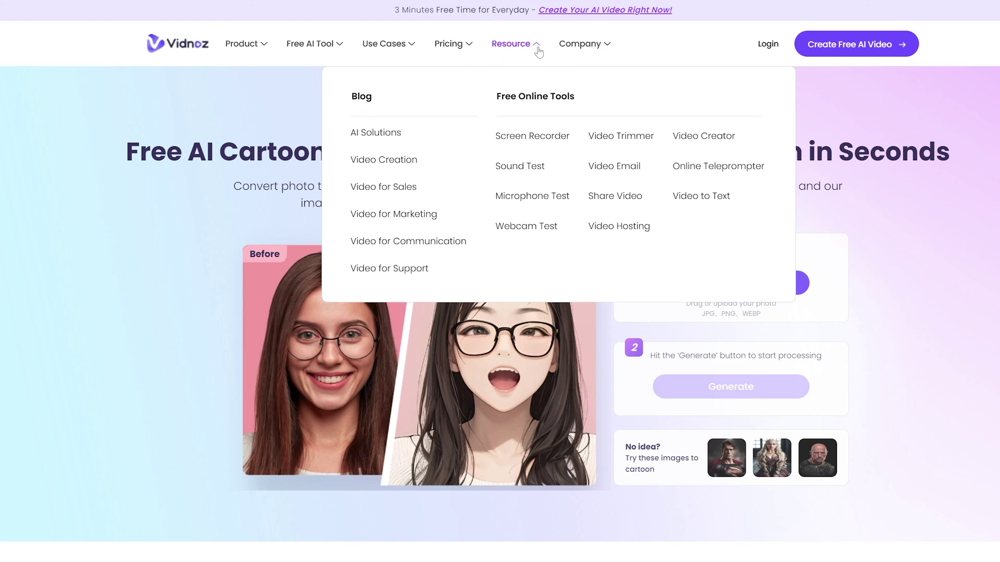
pyautogui.click(539, 136)
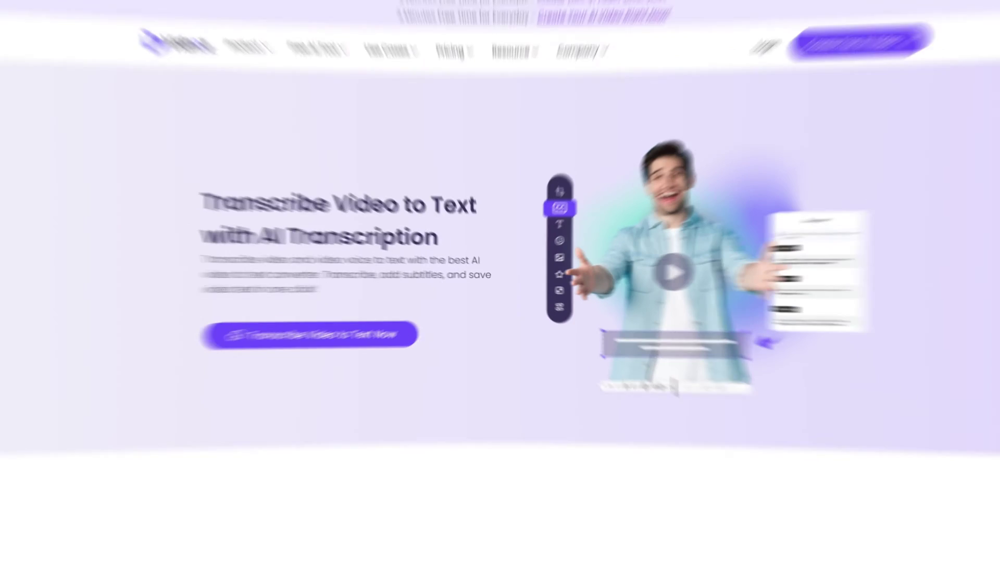
pyautogui.click(766, 52)
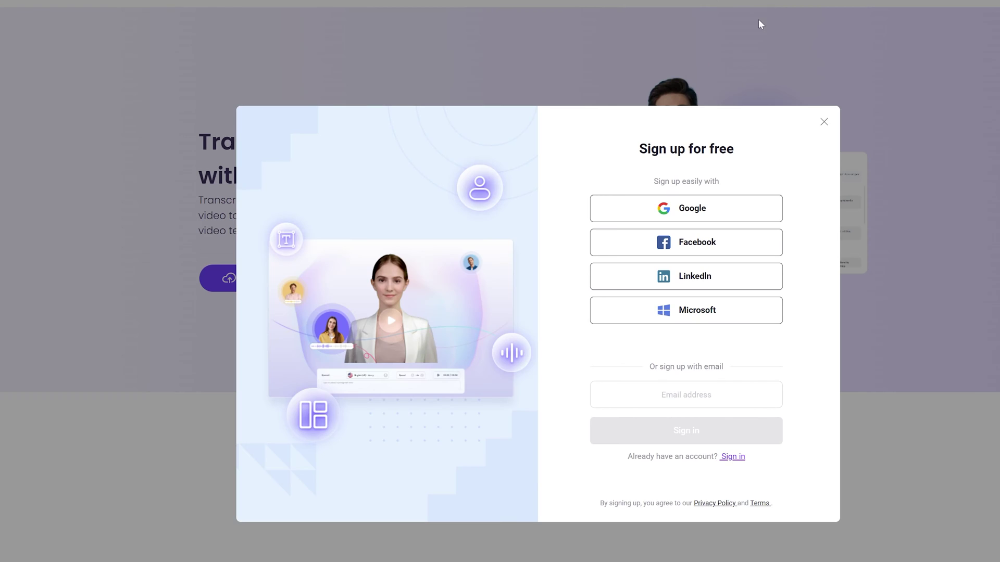
# - Sign up with Google and list the Portrait social media templates
pyautogui.click(768, 215)
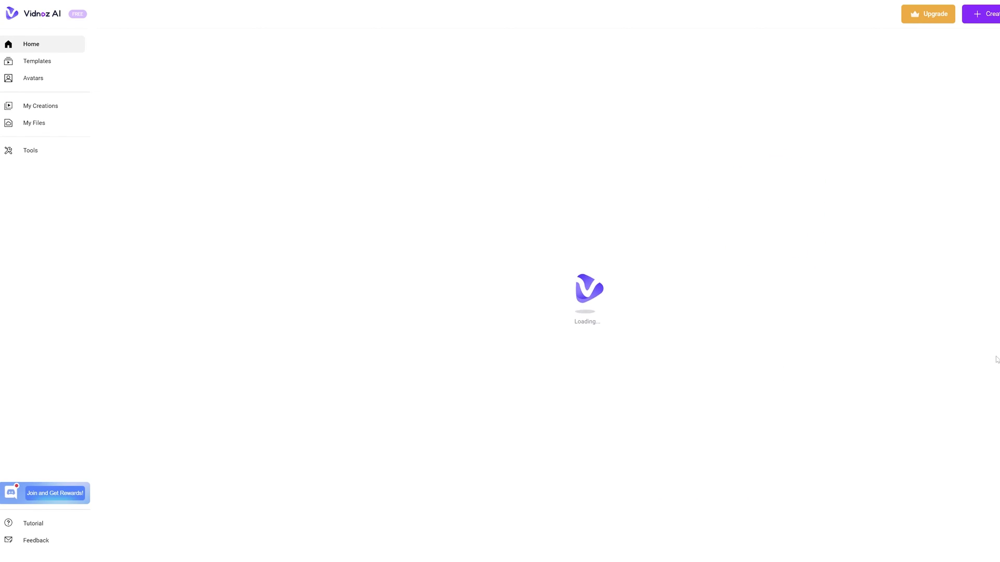
pyautogui.click(49, 66)
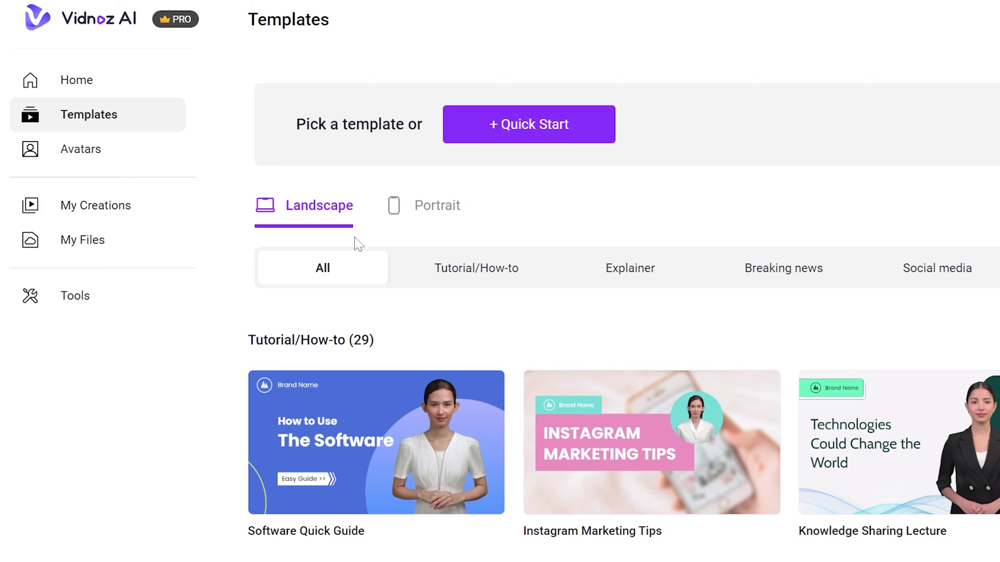
pyautogui.click(425, 209)
pyautogui.scroll(-2, 540, 395)
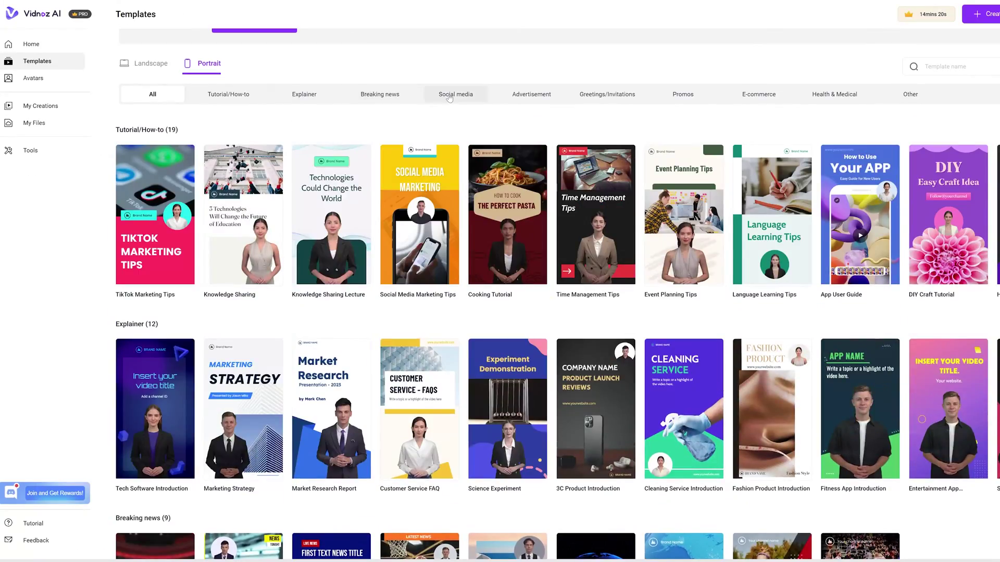
pyautogui.click(450, 98)
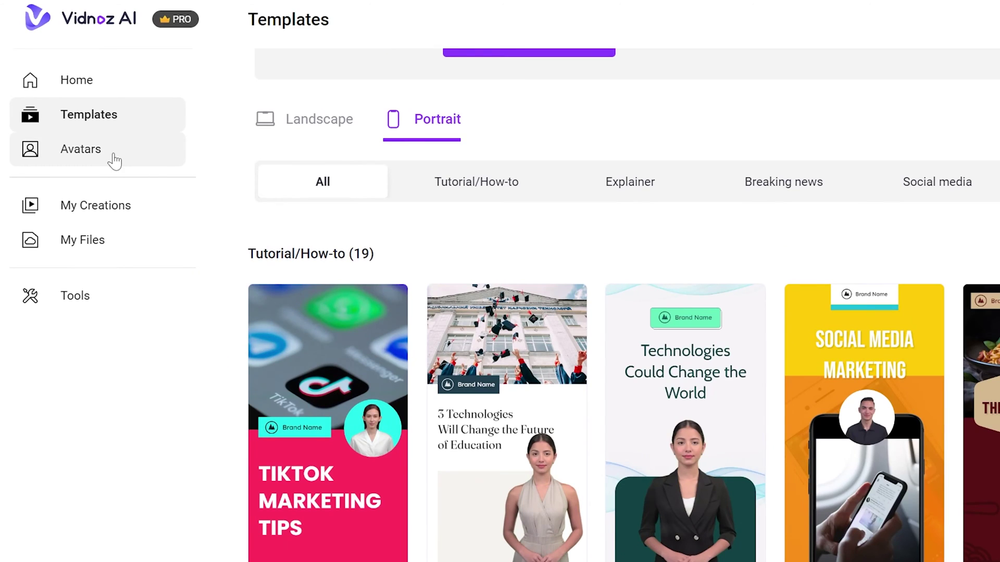
# - Browse the Avatars library and dismiss the Create talking photo dialog
pyautogui.click(114, 156)
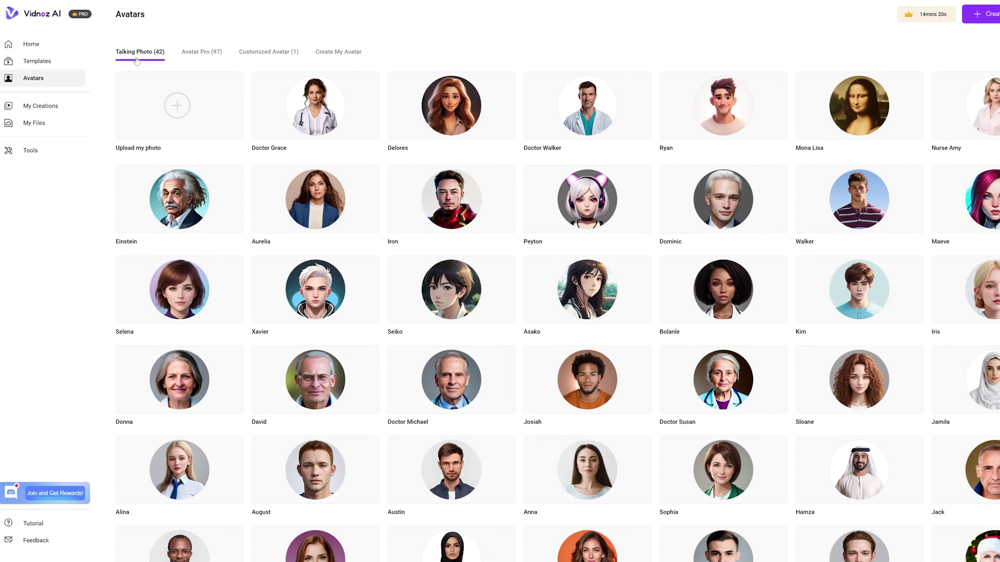
pyautogui.scroll(-3, 137, 73)
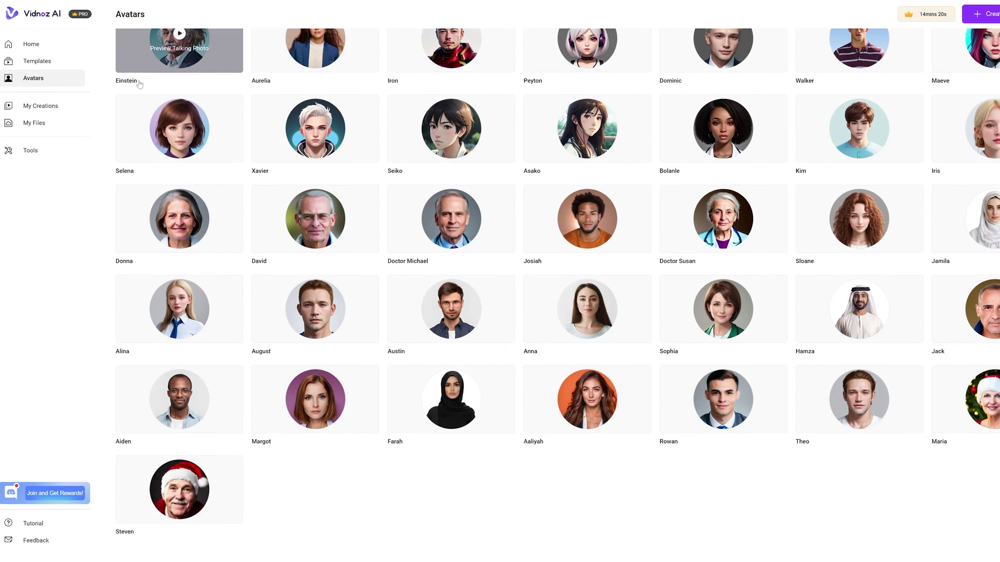
pyautogui.scroll(3, 137, 73)
pyautogui.click(178, 106)
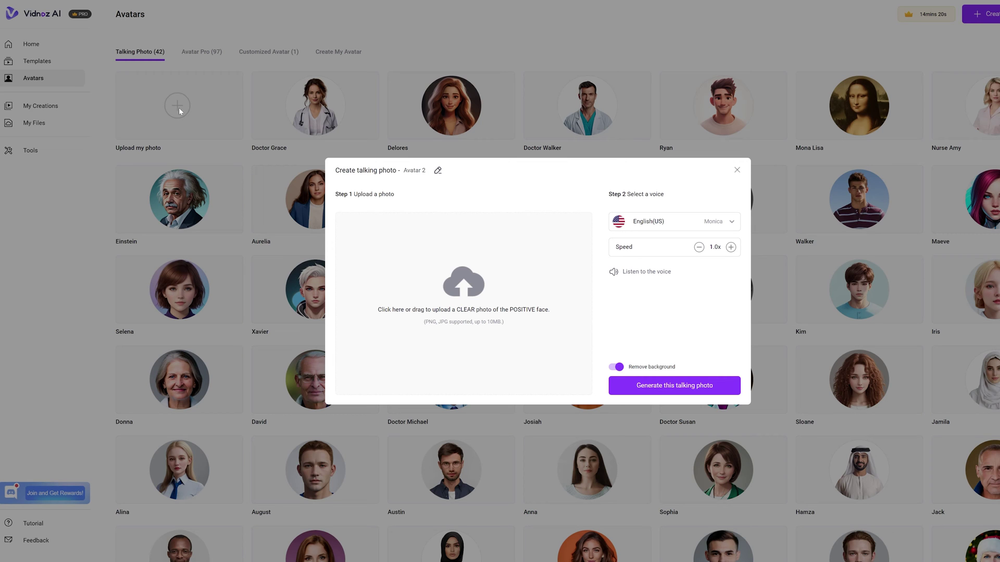
pyautogui.click(737, 171)
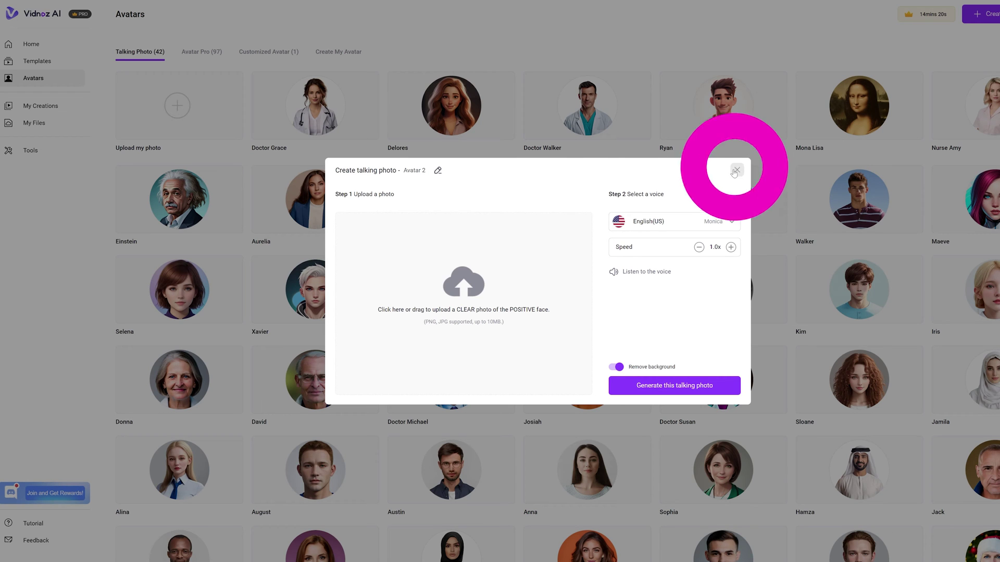
# - Look through Avatar Pro and Customized Avatar, then view the Create My Avatar page
pyautogui.click(201, 51)
pyautogui.scroll(-2, 282, 206)
pyautogui.scroll(-15, 282, 206)
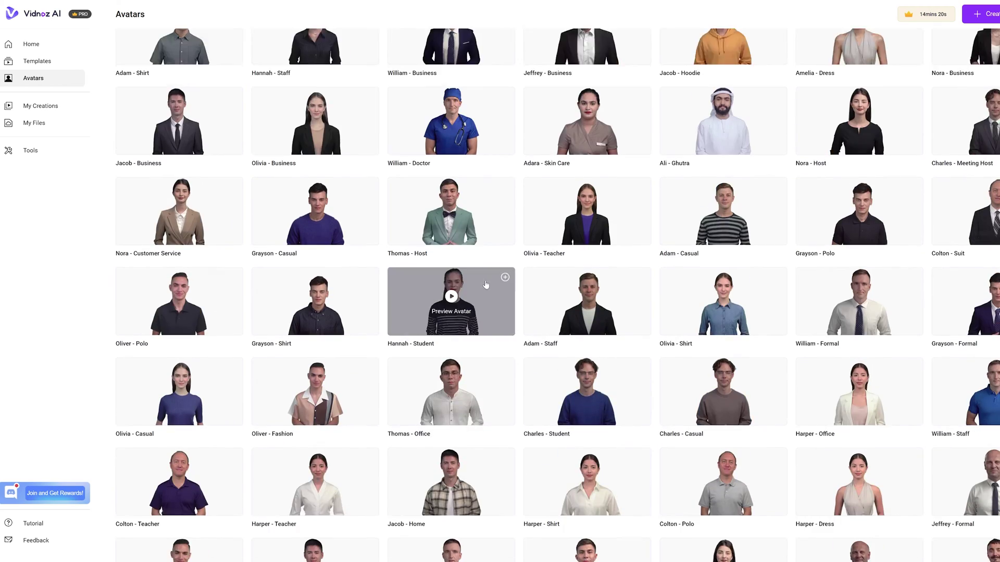
pyautogui.scroll(15, 130, 407)
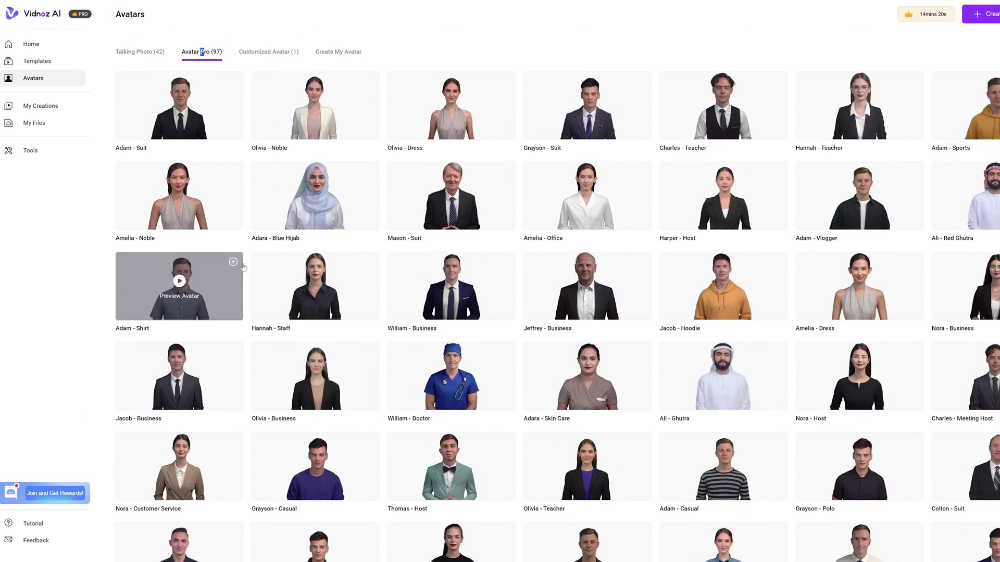
pyautogui.click(284, 52)
pyautogui.moveTo(234, 126)
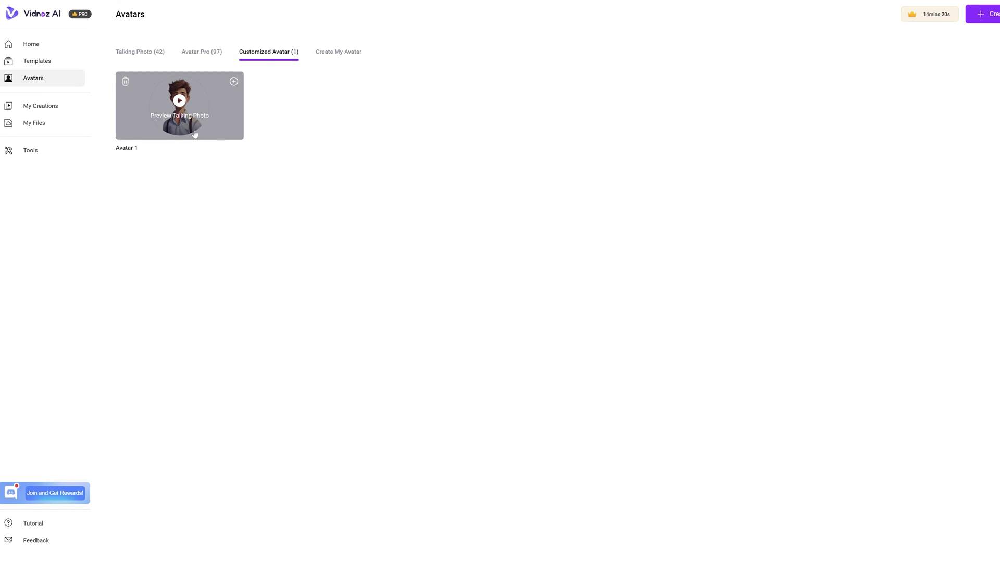
pyautogui.click(352, 54)
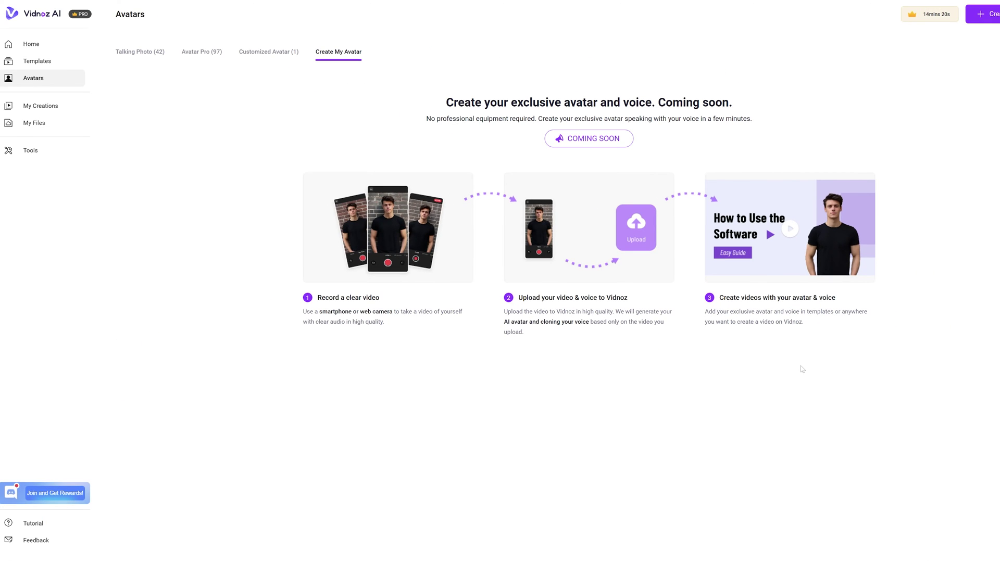
pyautogui.click(49, 64)
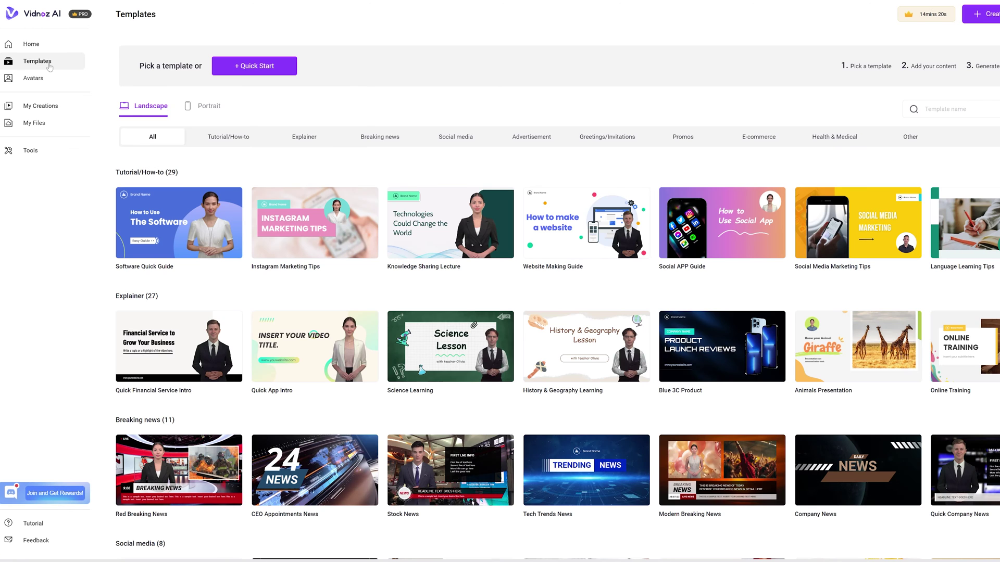
# - Filter templates to Portrait Social media and start a new video from Game Tips
pyautogui.click(217, 107)
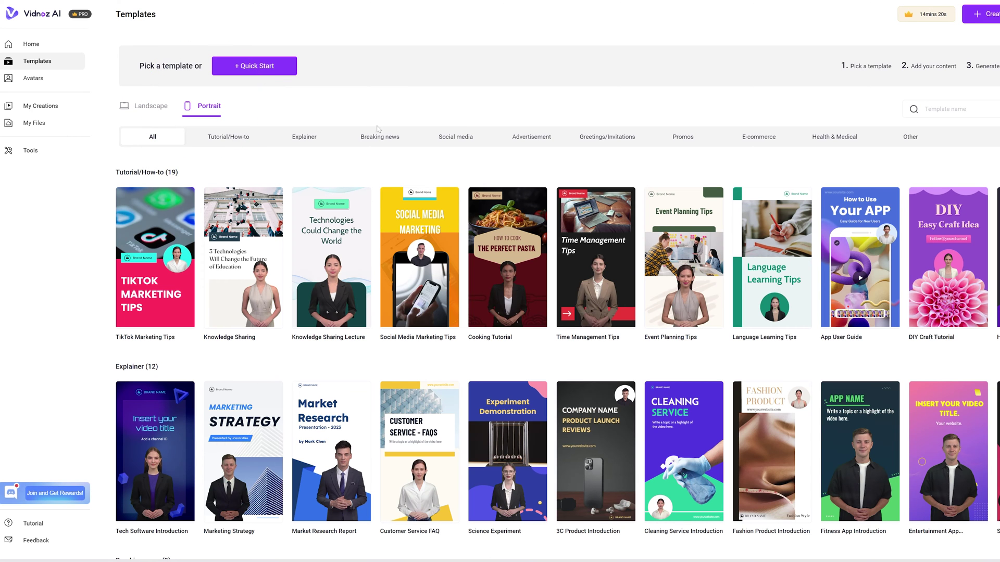
pyautogui.click(440, 148)
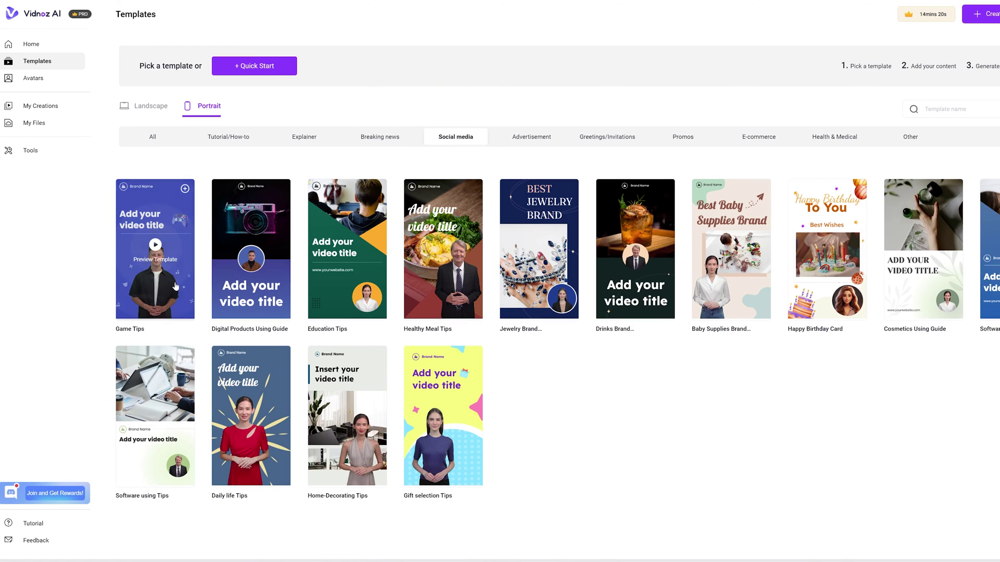
pyautogui.click(155, 303)
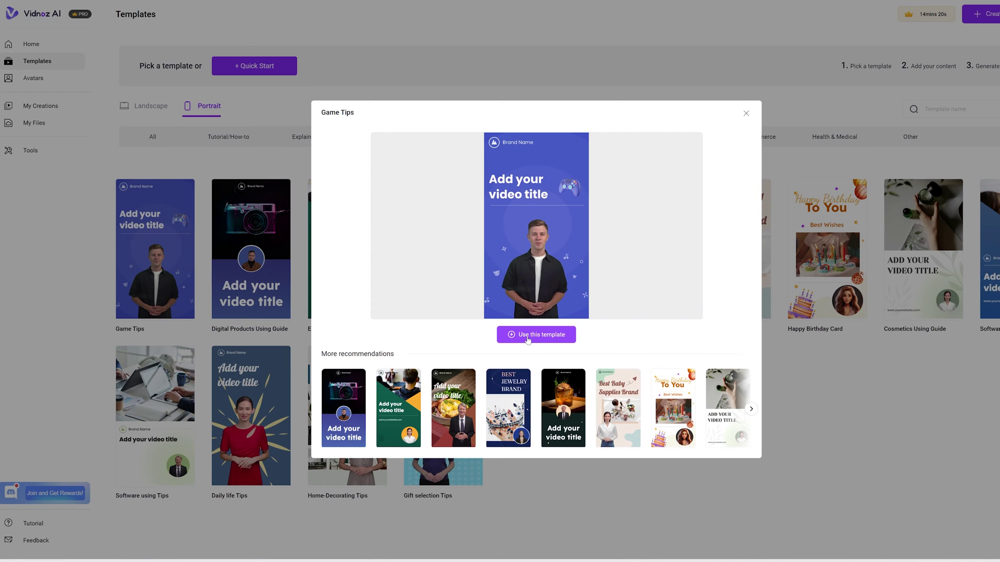
pyautogui.click(528, 337)
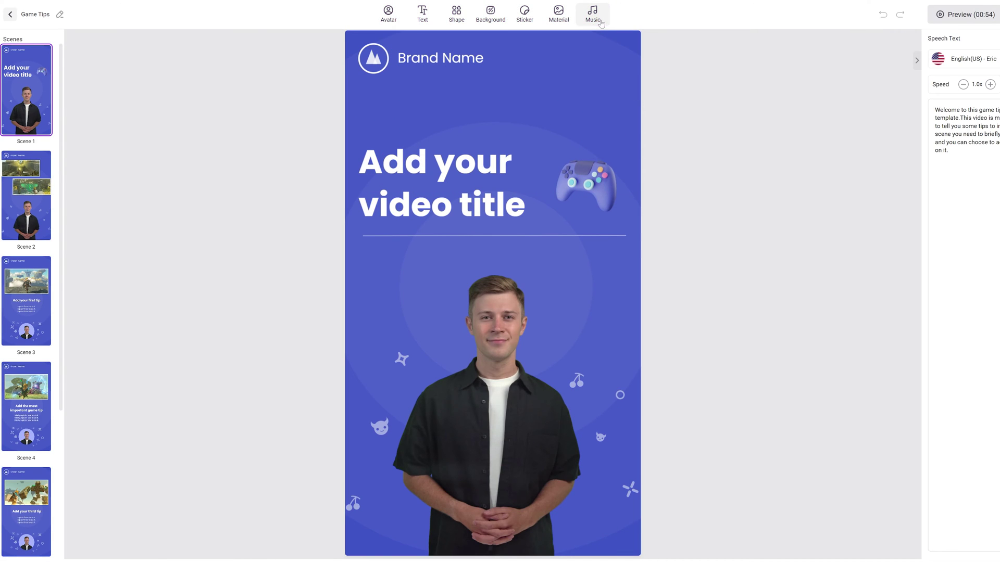
pyautogui.scroll(-4, 47, 511)
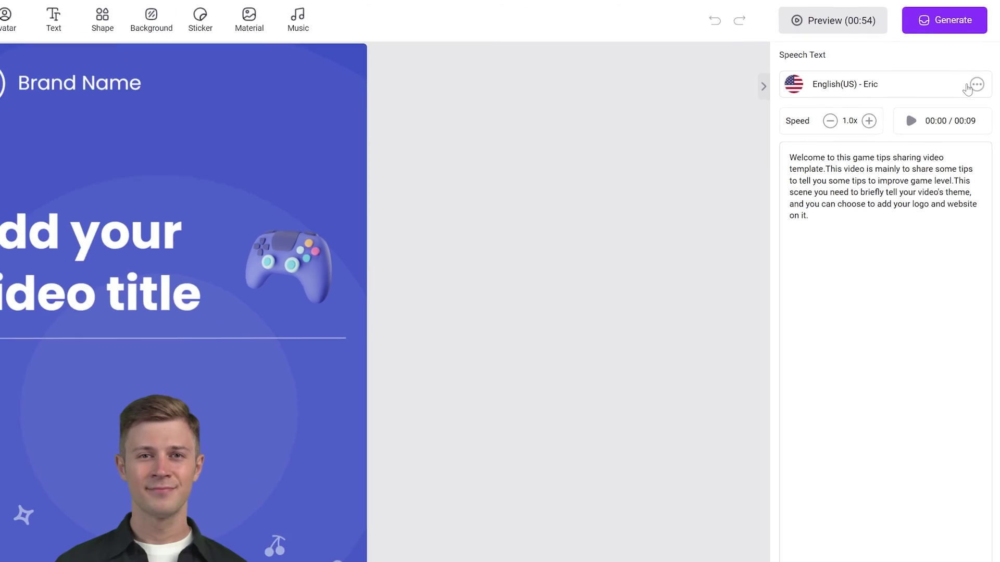
# - Keep the English(US) - Eric voice and replace Scene 1's speech text with 'Hello!'
pyautogui.click(969, 85)
pyautogui.scroll(-6, 253, 409)
pyautogui.scroll(6, 272, 411)
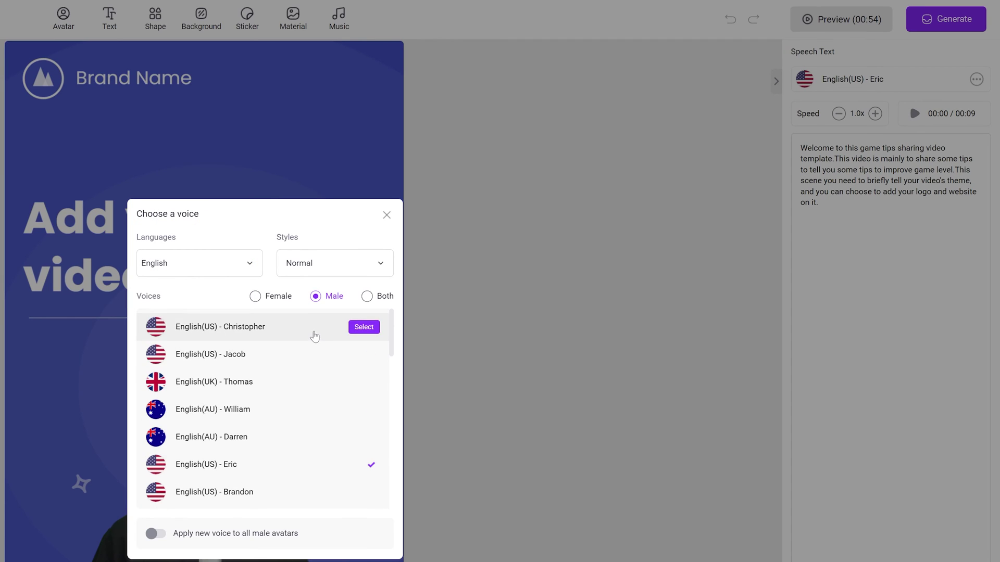
pyautogui.click(250, 264)
pyautogui.click(250, 263)
pyautogui.click(372, 260)
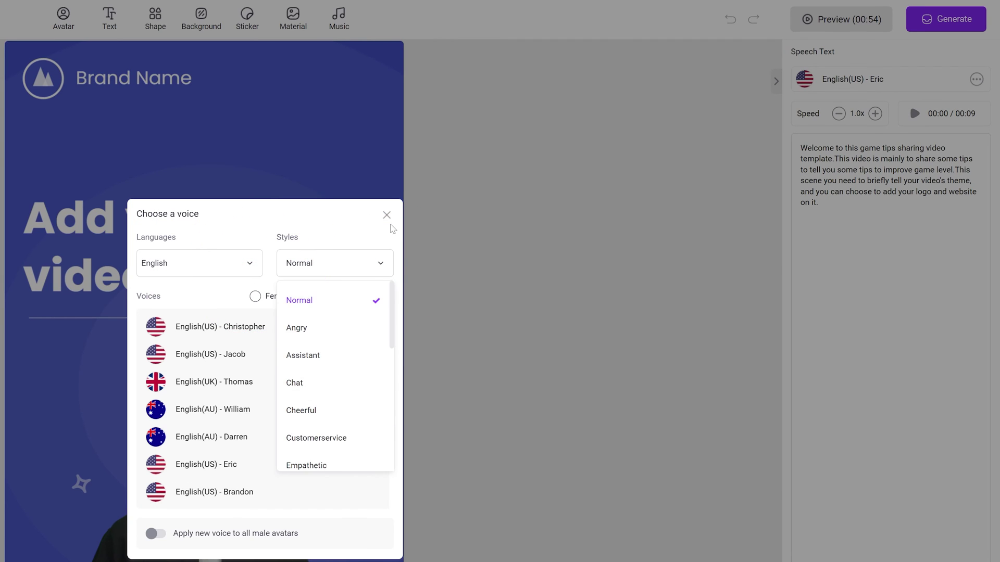
pyautogui.click(392, 229)
pyautogui.click(386, 215)
pyautogui.hotkey('ctrl', 'a')
pyautogui.write('Hekk')
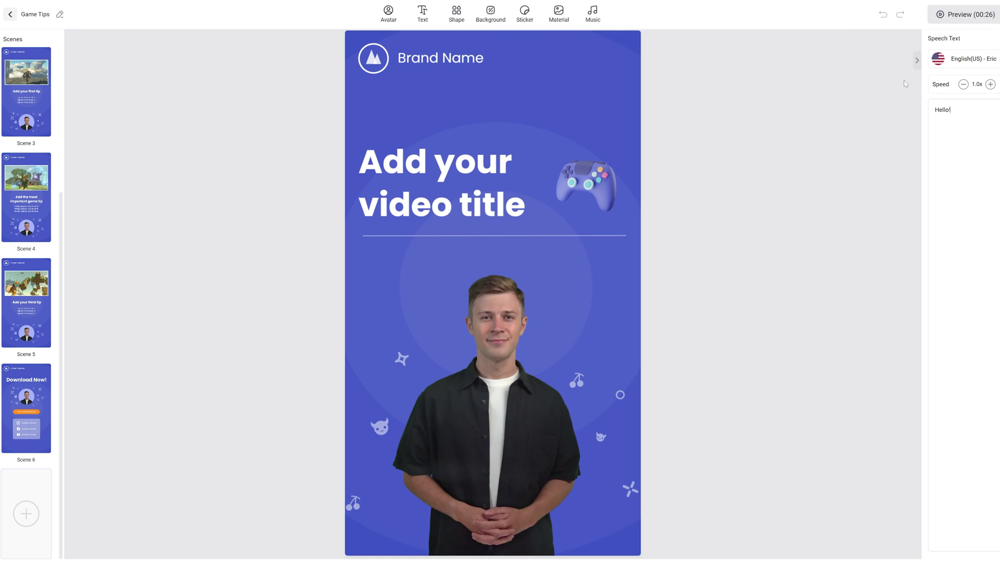
# - Swap the presenter to Grayson - Suit, shrink it below the title, and frame it as a circle head
pyautogui.click(385, 20)
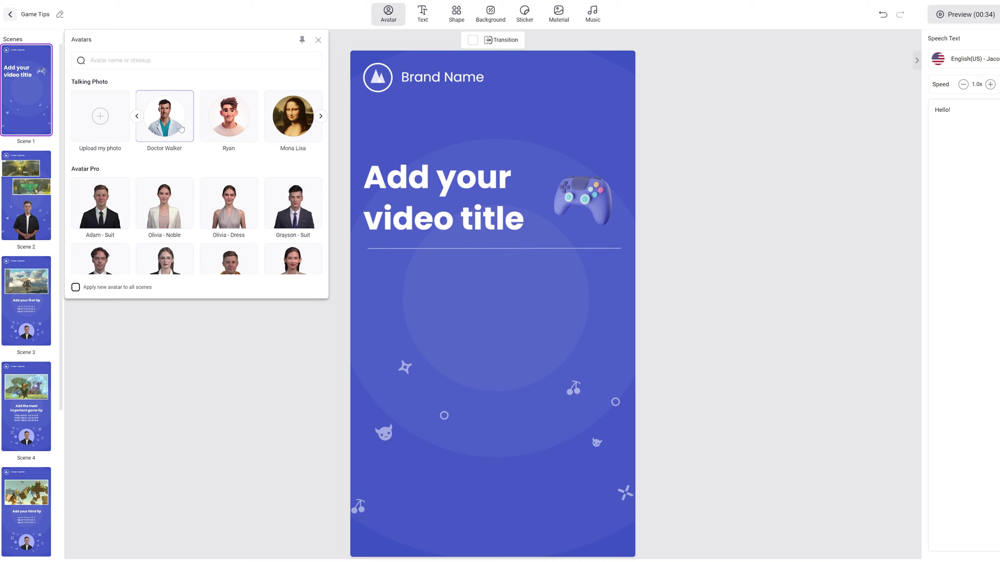
pyautogui.click(309, 215)
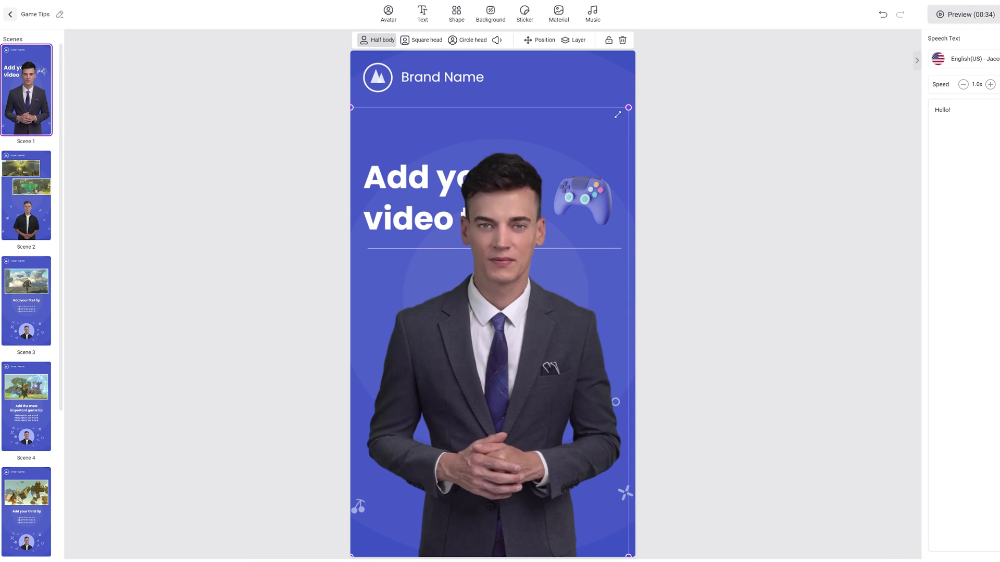
pyautogui.moveTo(618, 114); pyautogui.dragTo(580, 224)
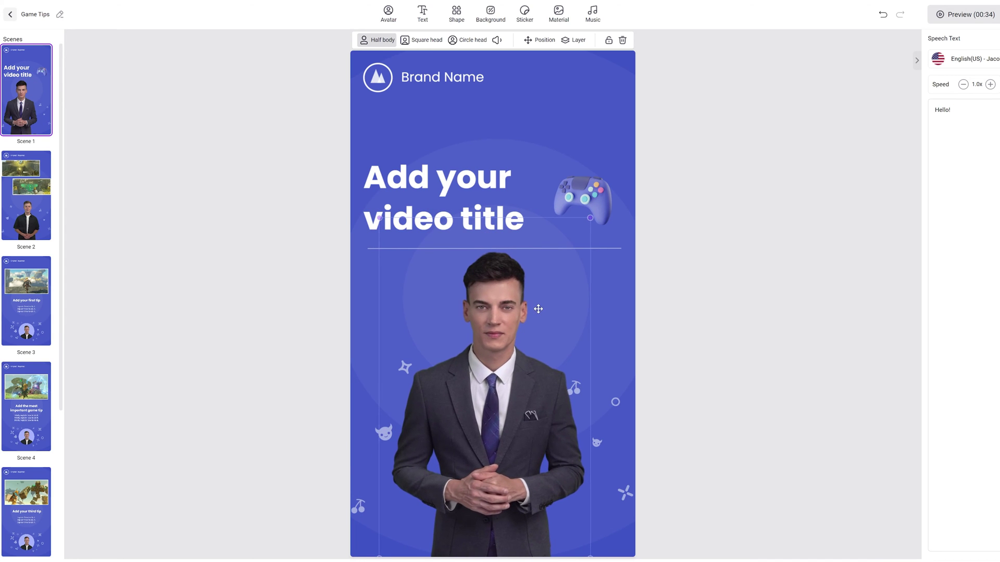
pyautogui.click(422, 40)
pyautogui.click(698, 368)
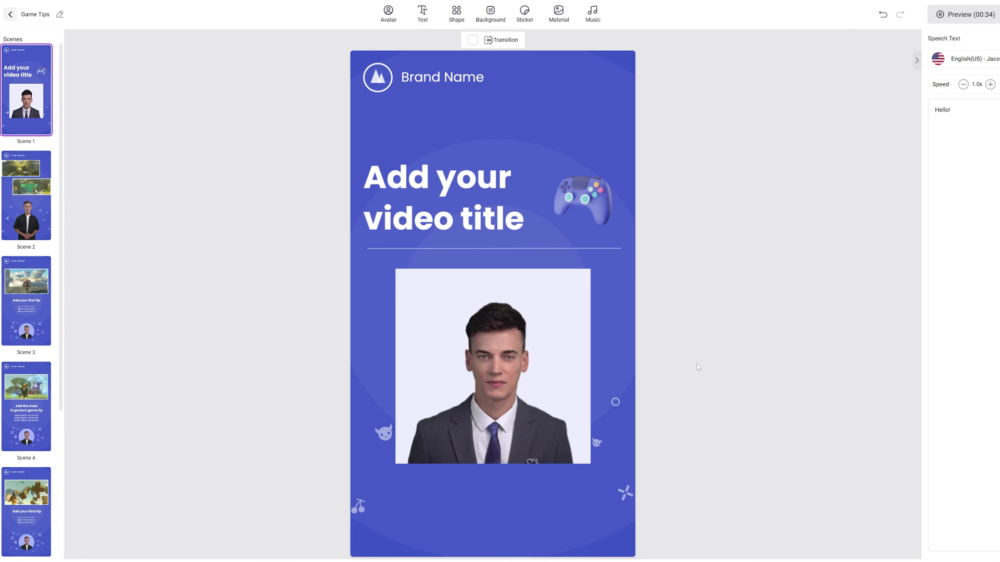
pyautogui.click(493, 365)
pyautogui.click(456, 40)
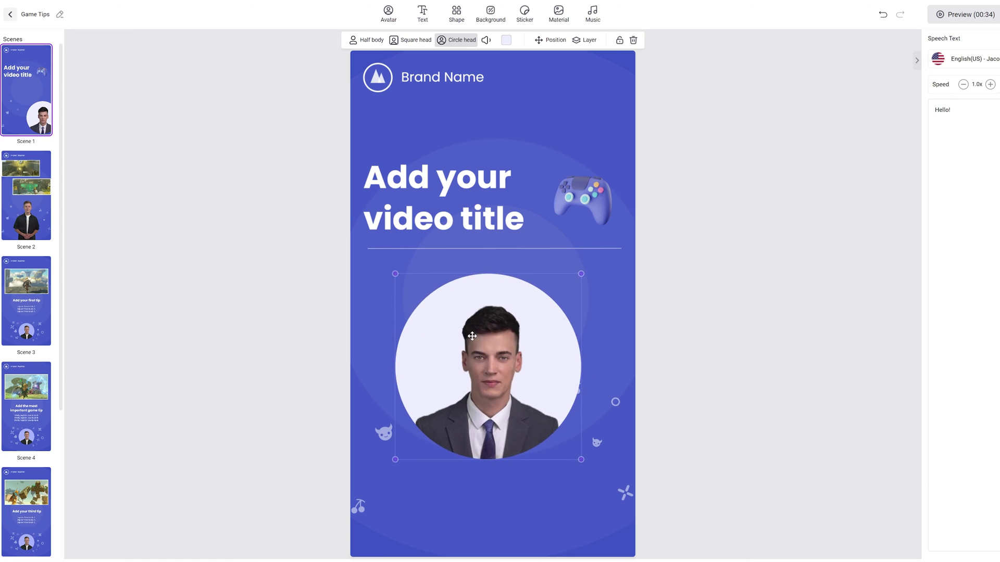
pyautogui.click(483, 40)
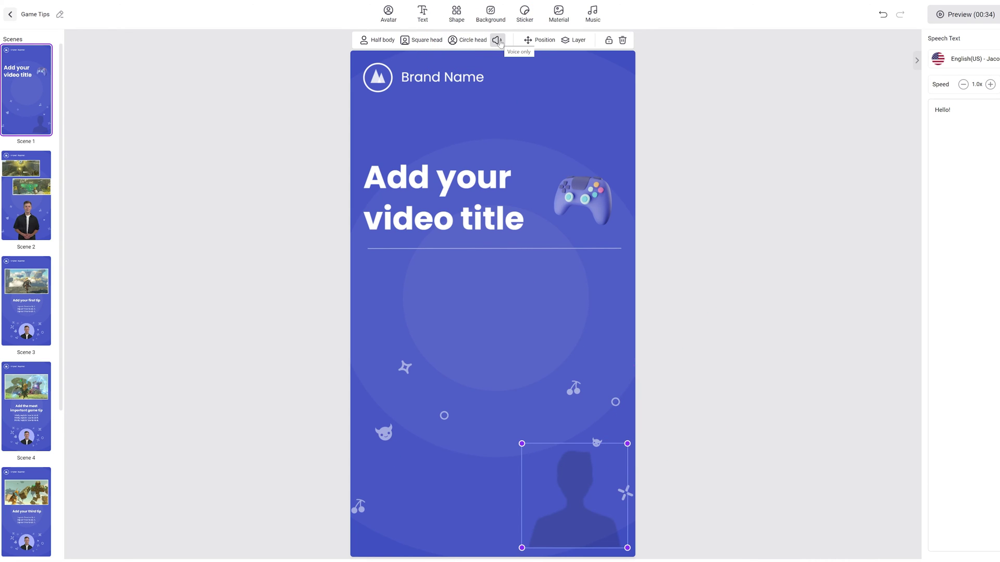
pyautogui.click(467, 40)
# - Give the circle-head avatar a cyan backdrop and centre it below the divider
pyautogui.click(506, 40)
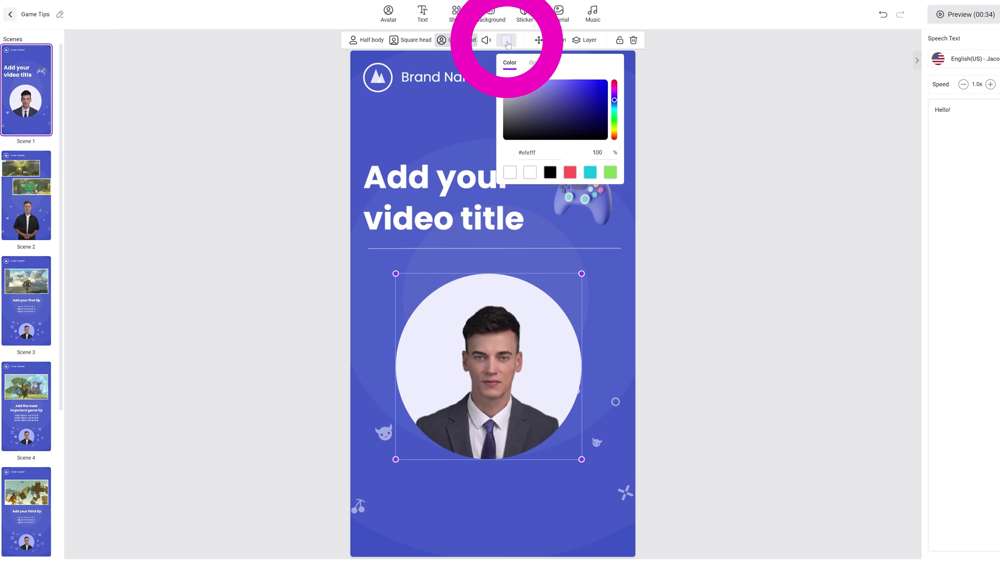
pyautogui.click(590, 172)
pyautogui.click(550, 40)
pyautogui.click(544, 78)
pyautogui.click(584, 78)
pyautogui.click(564, 94)
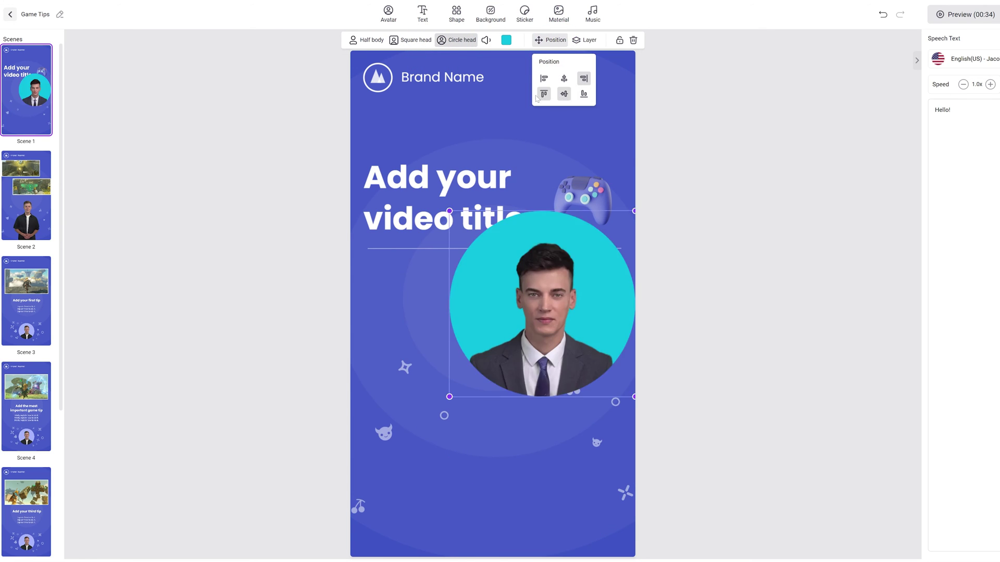
pyautogui.click(544, 78)
pyautogui.click(543, 94)
pyautogui.click(563, 94)
pyautogui.click(584, 41)
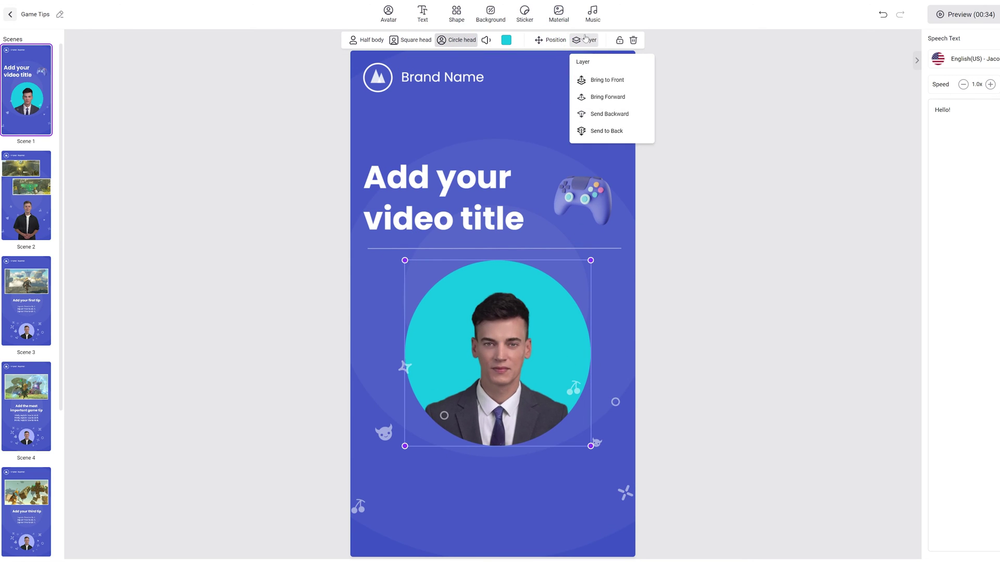
pyautogui.click(423, 14)
# - Add a white 'Future of Gaming' title and a cyan square filling the lower area
pyautogui.click(465, 62)
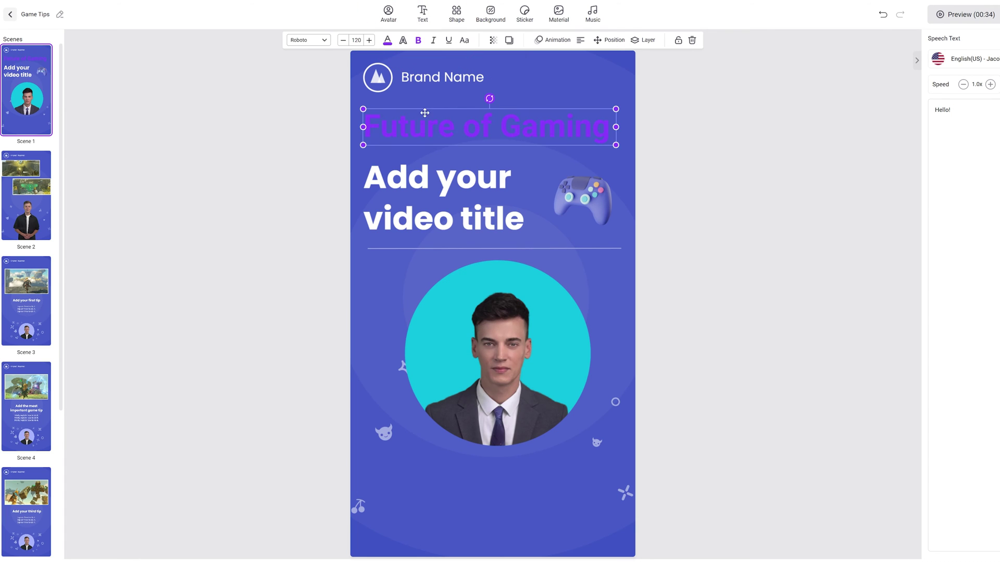
pyautogui.click(387, 40)
pyautogui.click(395, 170)
pyautogui.click(457, 14)
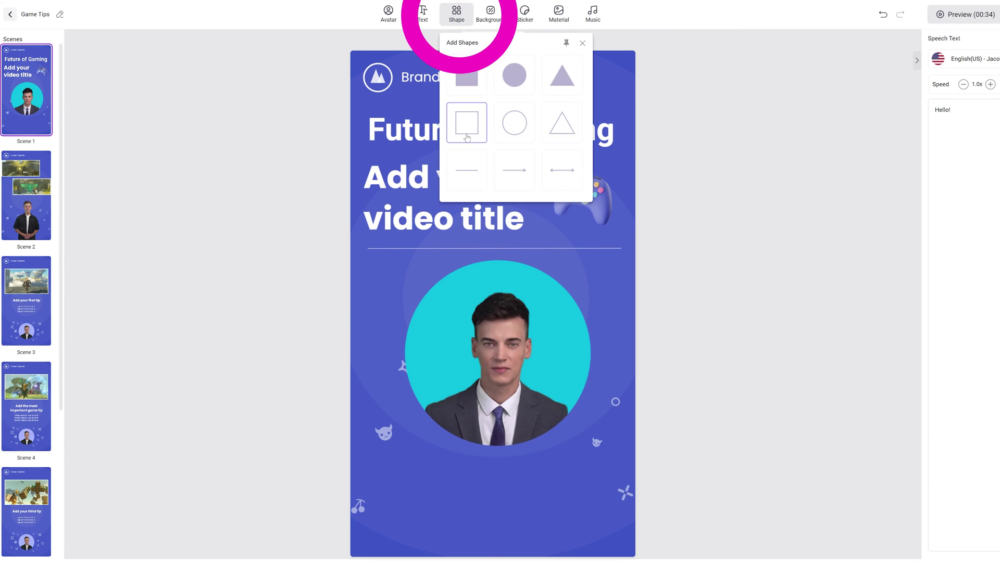
pyautogui.click(466, 74)
pyautogui.moveTo(496, 128); pyautogui.dragTo(403, 293)
pyautogui.moveTo(439, 328); pyautogui.dragTo(632, 477)
pyautogui.click(387, 40)
pyautogui.click(475, 170)
# - Set the neon city street background and add the red Subscribe sticker
pyautogui.click(490, 14)
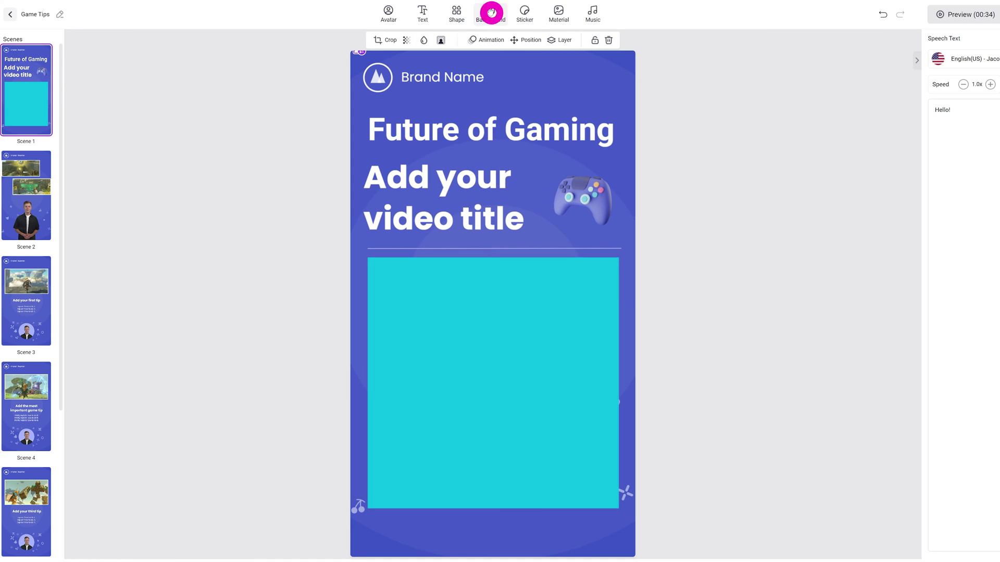
pyautogui.scroll(-5, 538, 154)
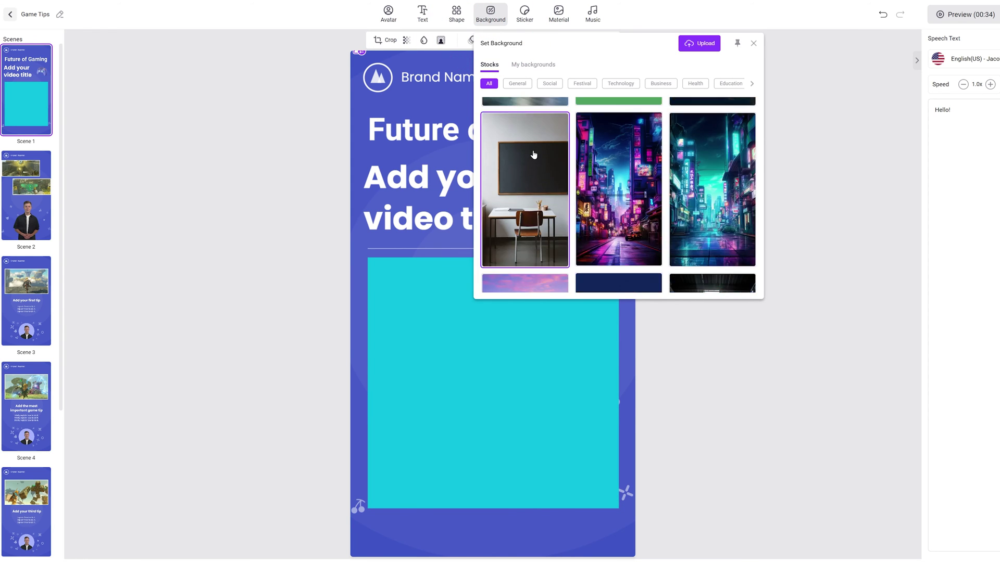
pyautogui.click(524, 14)
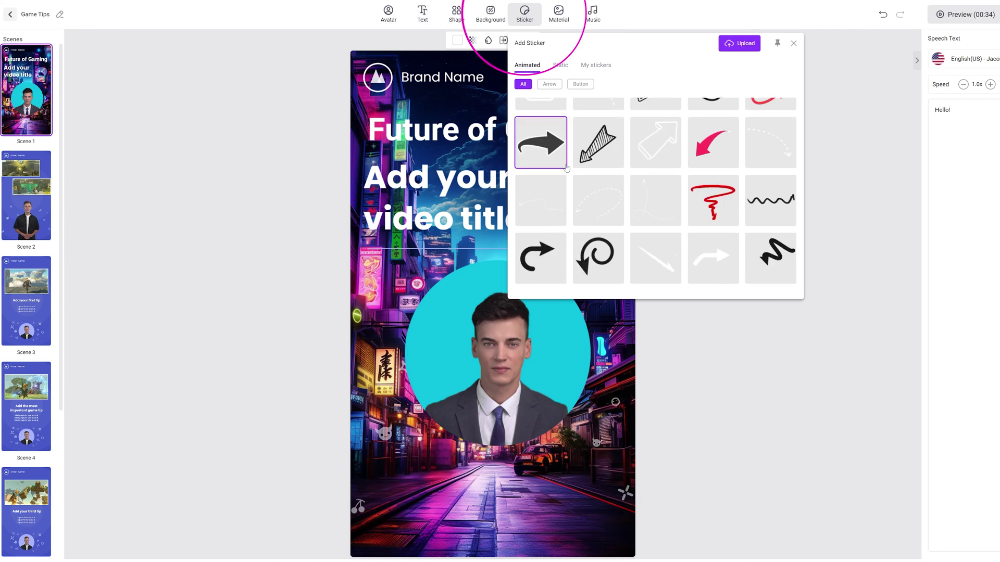
pyautogui.scroll(-5, 651, 218)
pyautogui.click(712, 241)
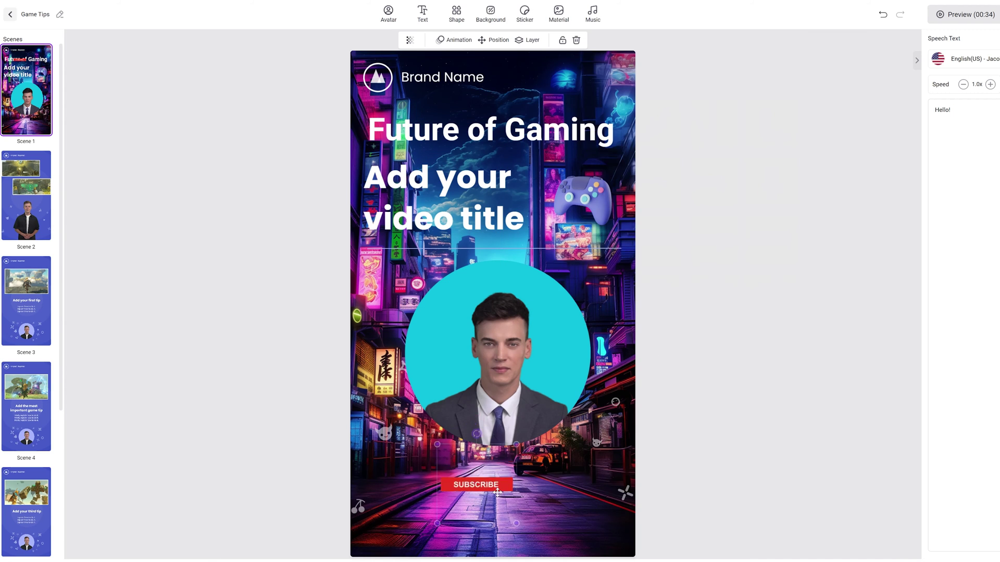
# - Browse the image, icon, upload and background music options without adding anything
pyautogui.click(558, 14)
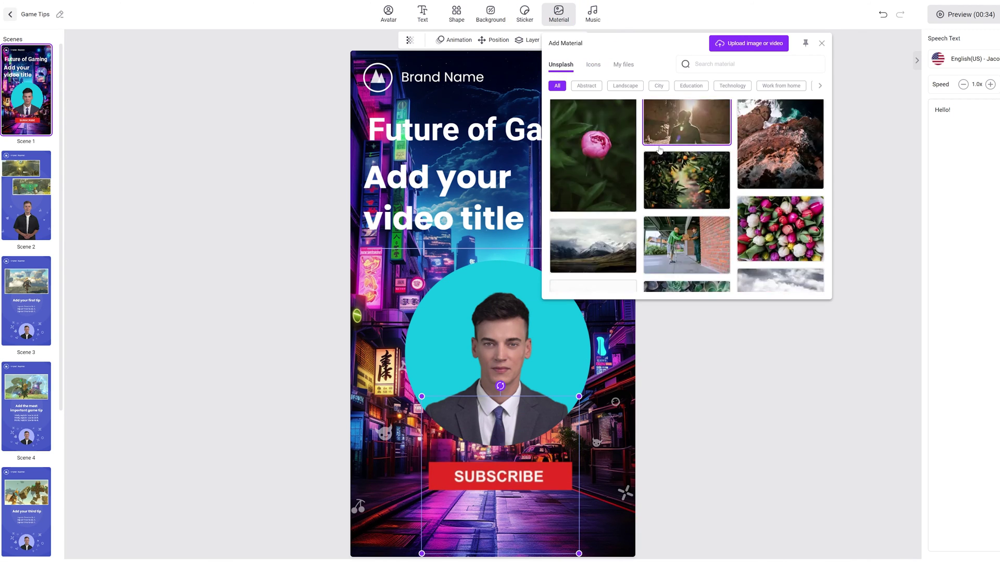
pyautogui.click(593, 64)
pyautogui.click(624, 64)
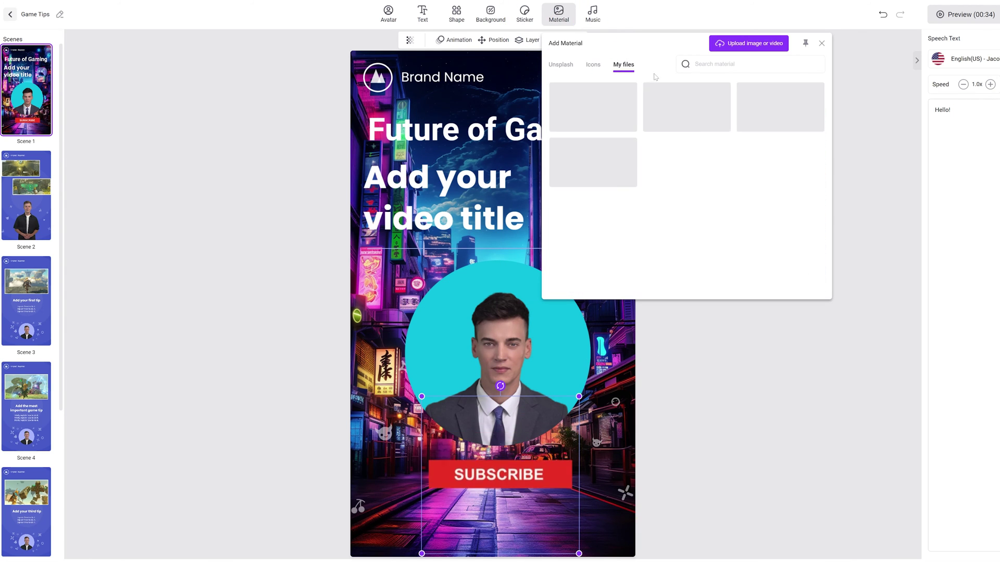
pyautogui.click(592, 12)
pyautogui.scroll(-1, 600, 160)
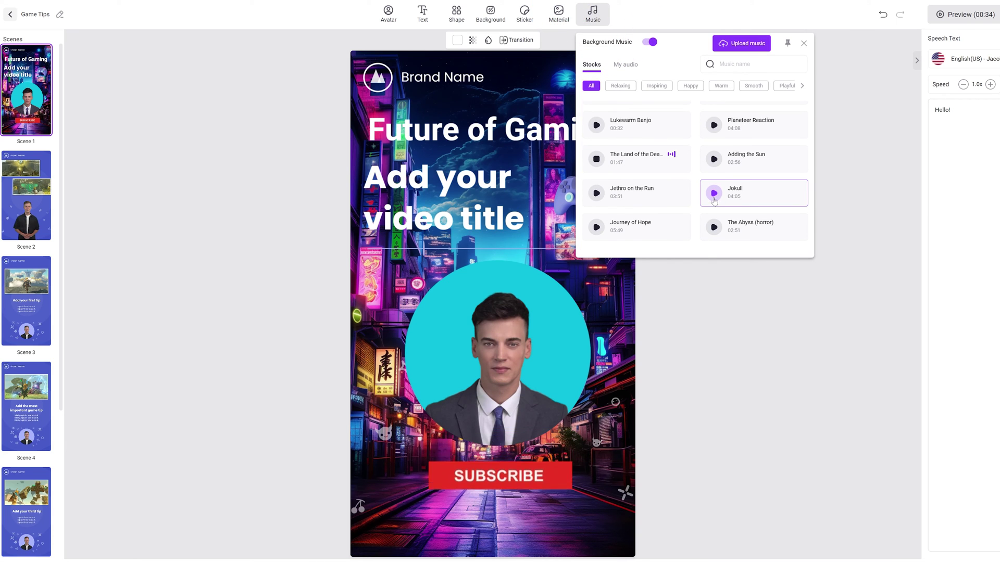
pyautogui.click(626, 64)
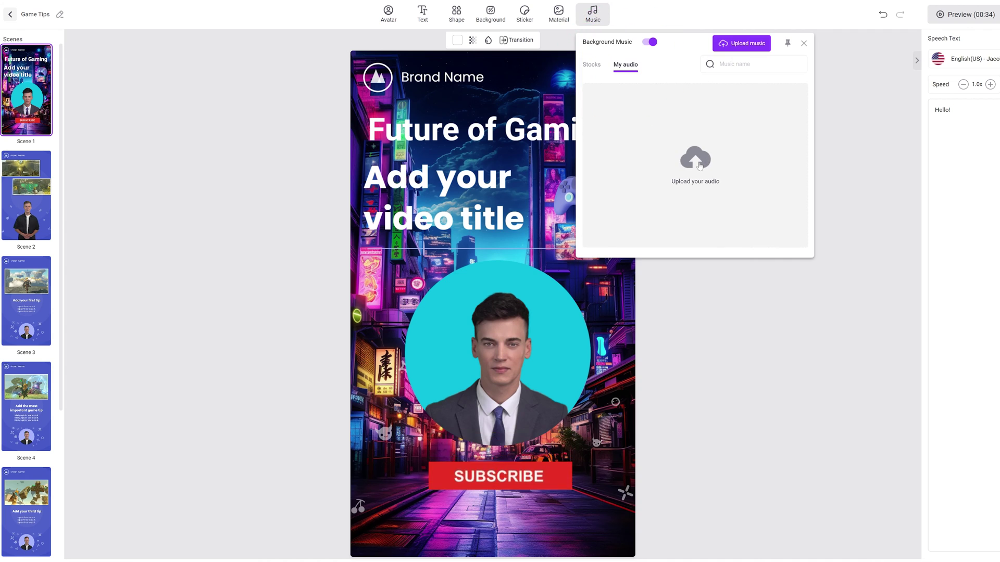
pyautogui.click(804, 43)
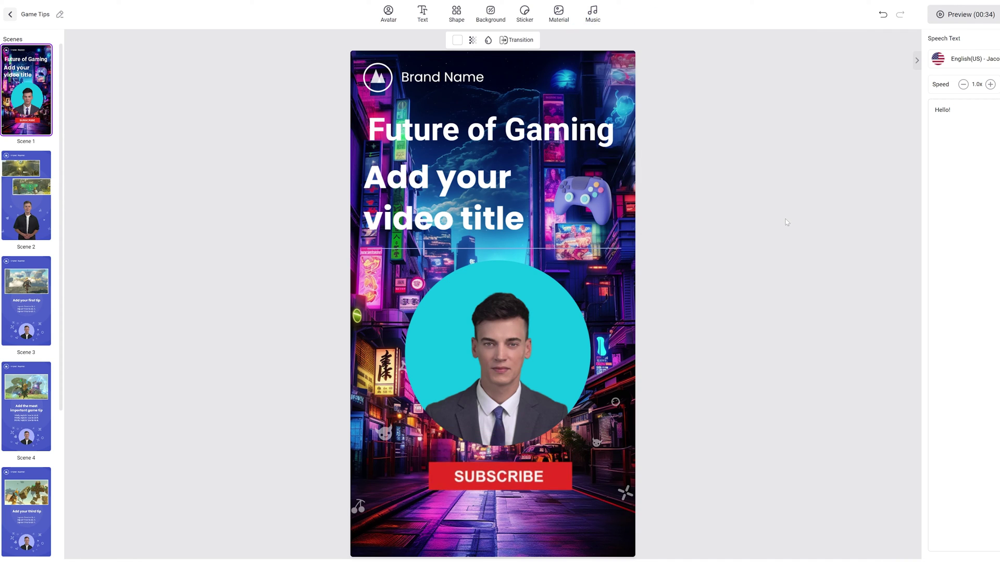
# - Preview Scenes 2, 3 and 4, then return to Scene 1
pyautogui.click(40, 224)
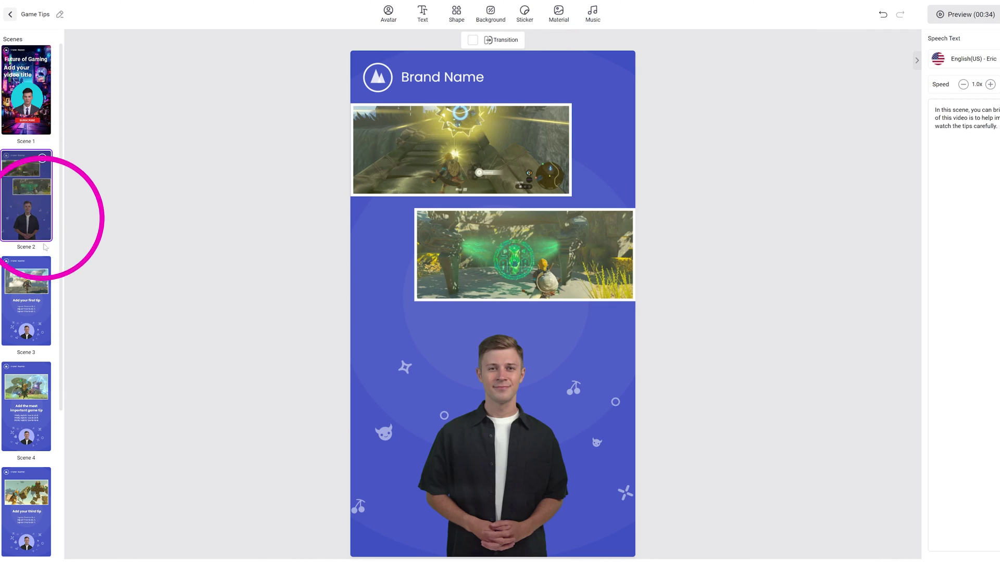
pyautogui.rightClick(27, 276)
pyautogui.click(32, 385)
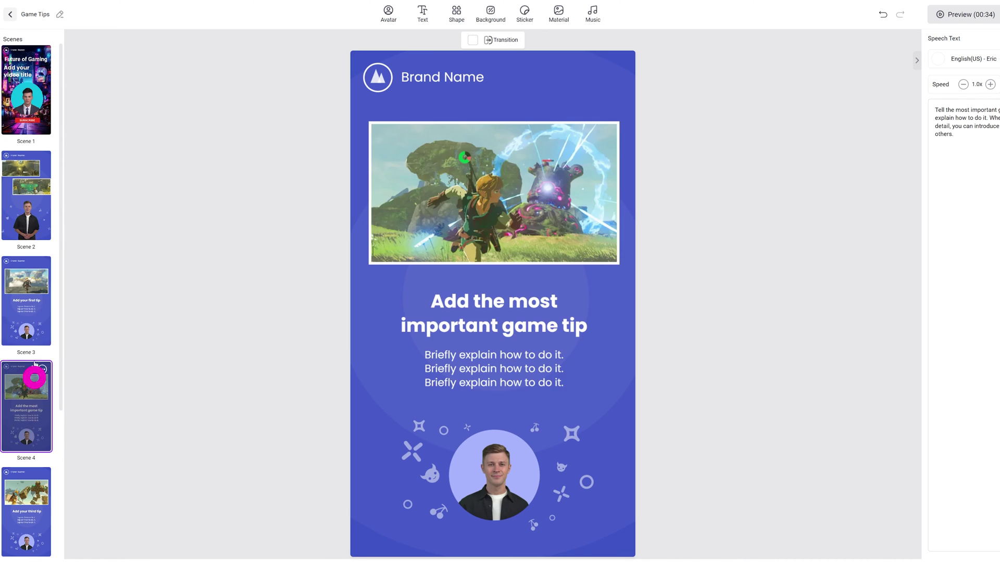
pyautogui.click(26, 208)
pyautogui.click(39, 82)
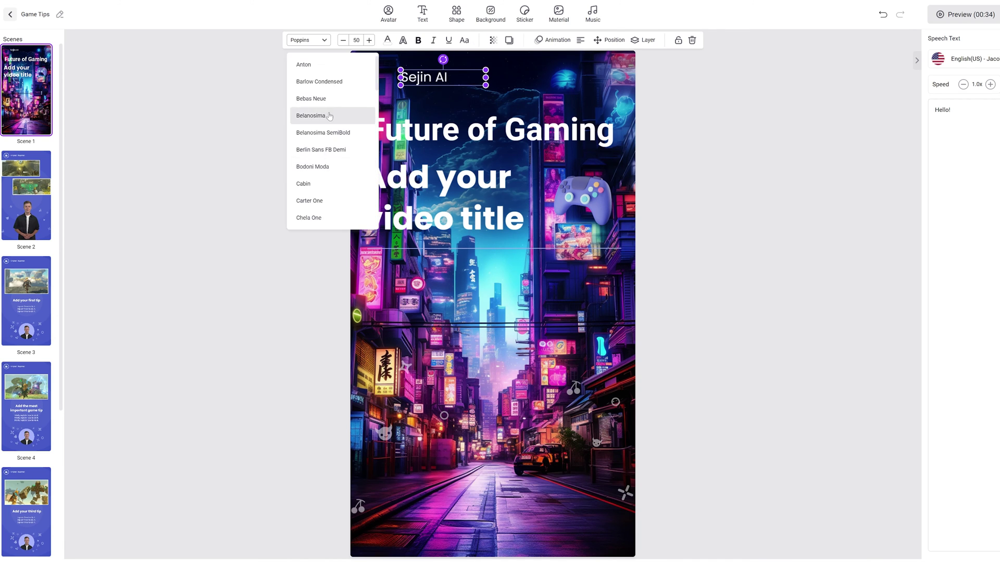
# - Give the brand name a new font and send the artwork behind other elements
pyautogui.click(331, 114)
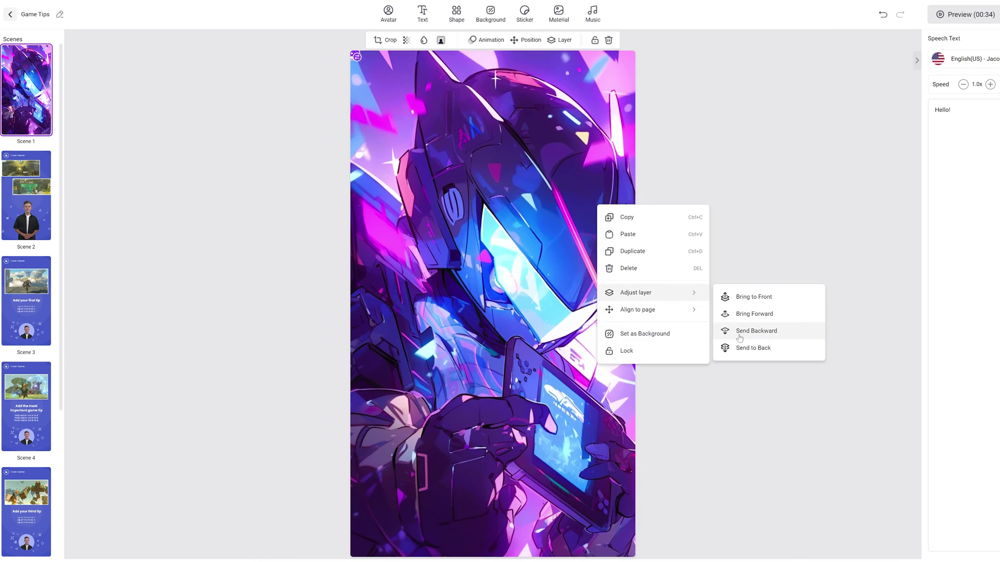
pyautogui.click(740, 330)
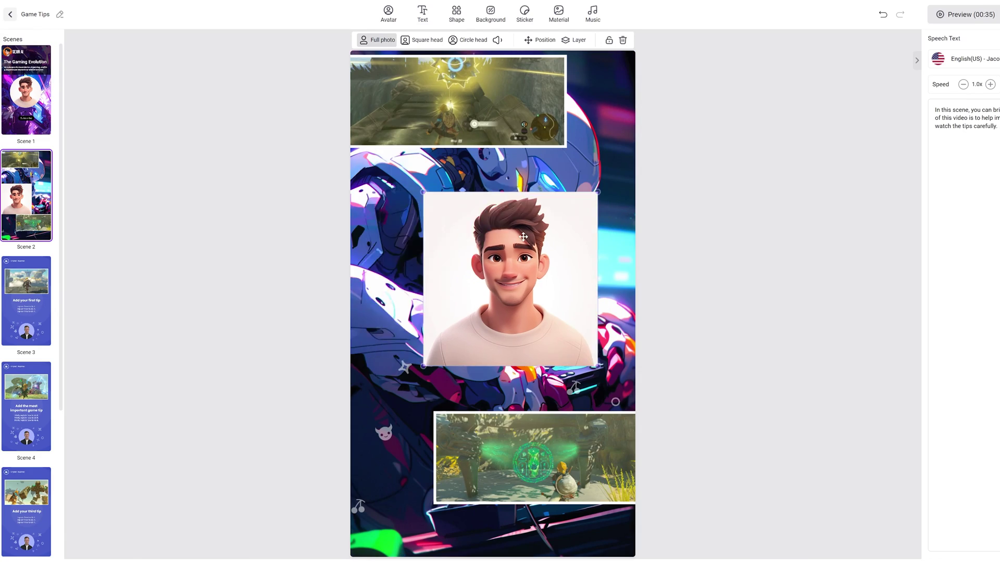
pyautogui.click(42, 297)
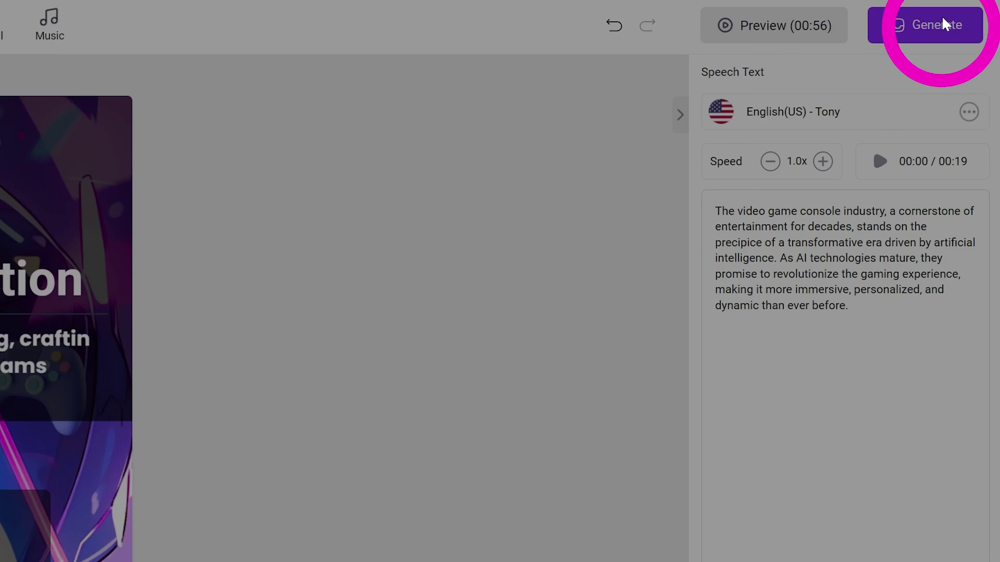
# - Generate the video and download Game Tips from My Creations
pyautogui.click(971, 14)
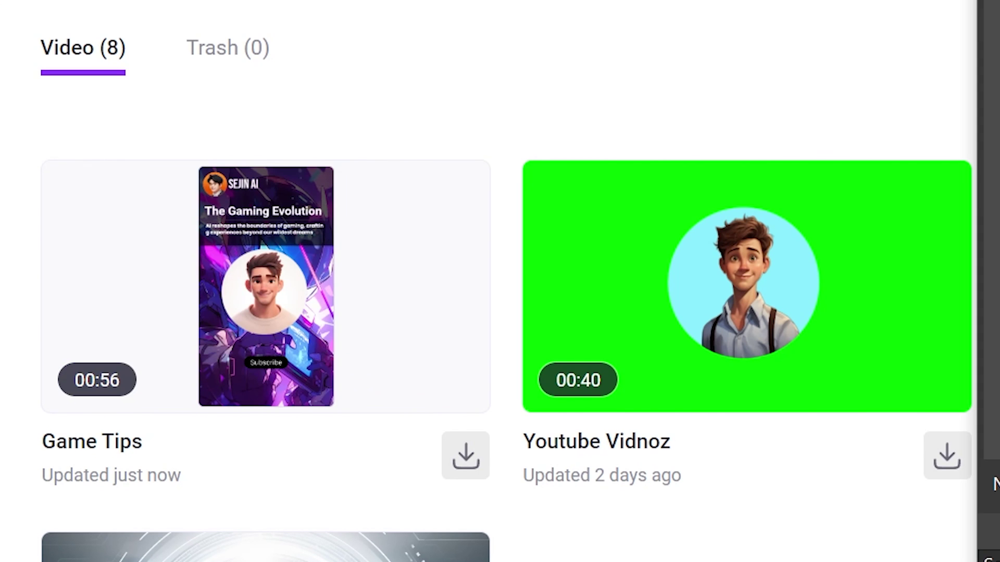
pyautogui.click(465, 456)
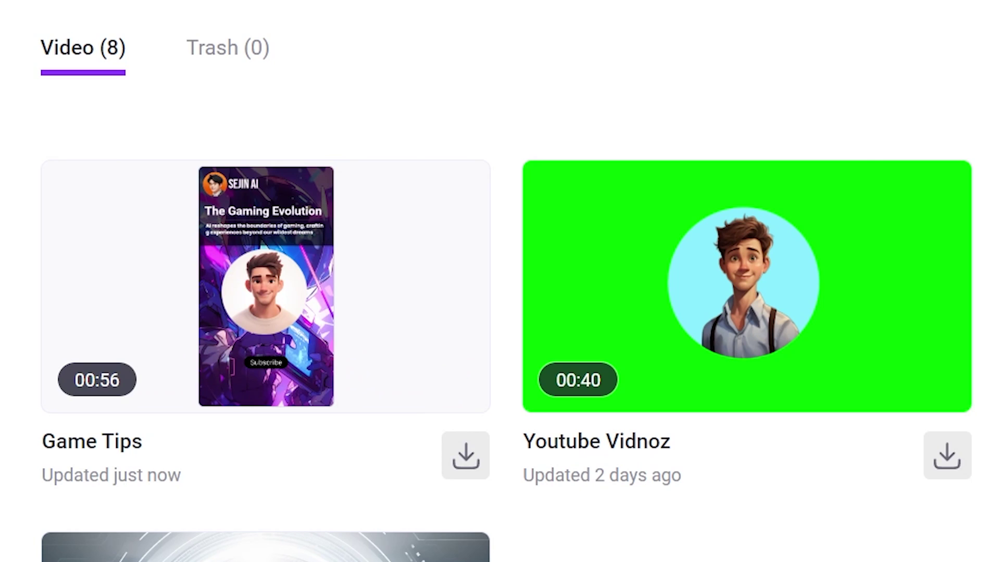